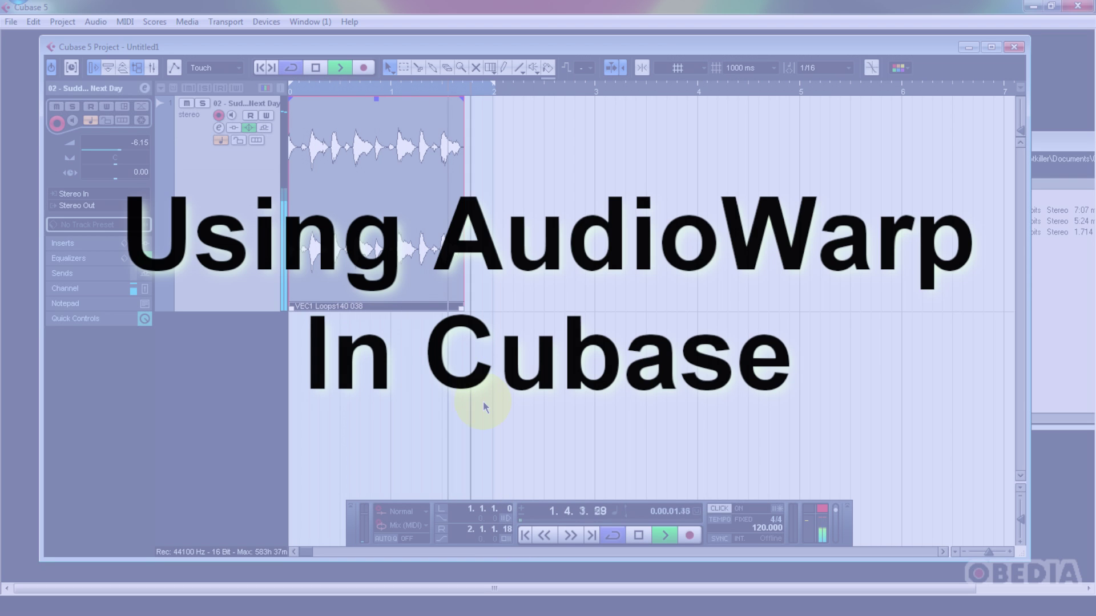
Halt cycle playback of the 'VEC1 Loop 140 038' drum loop
{"action": "key", "text": "space"}
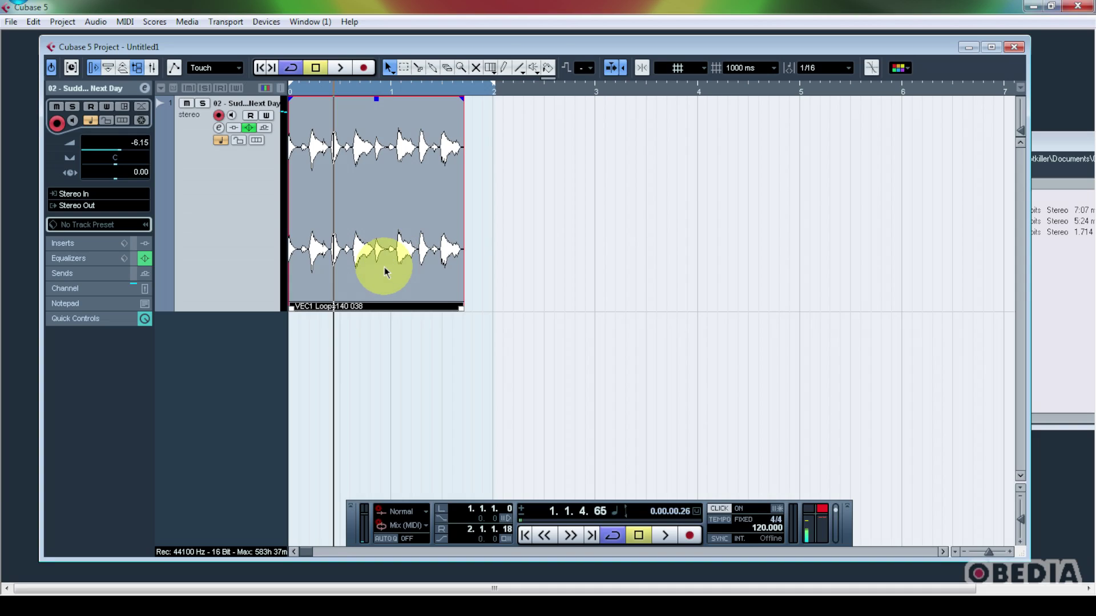
Open 'VEC1 Loop 140 038' in the Sample Editor and switch on AudioWarp Musical Mode
{"action": "double_click", "coordinate": [384, 269]}
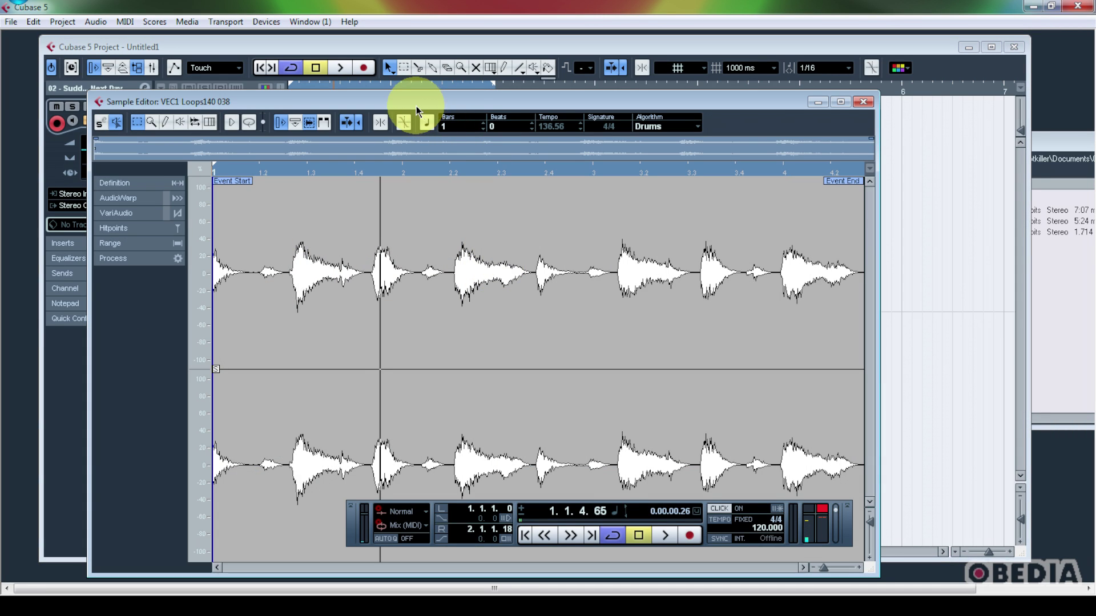
{"action": "left_click_drag", "start_coordinate": [416, 106], "coordinate": [409, 49]}
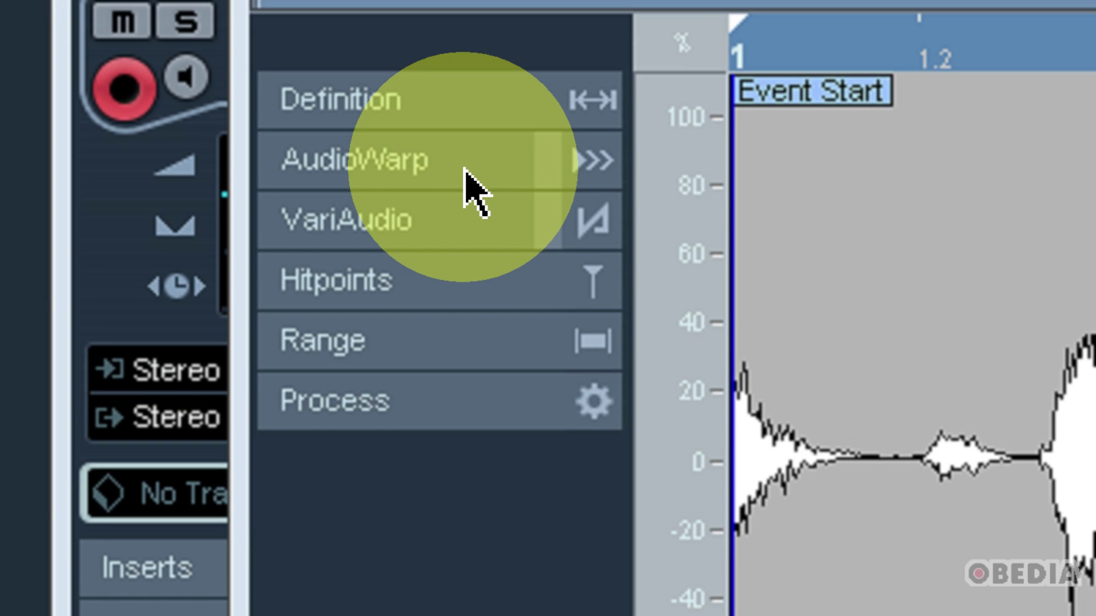
{"action": "left_click", "coordinate": [591, 161]}
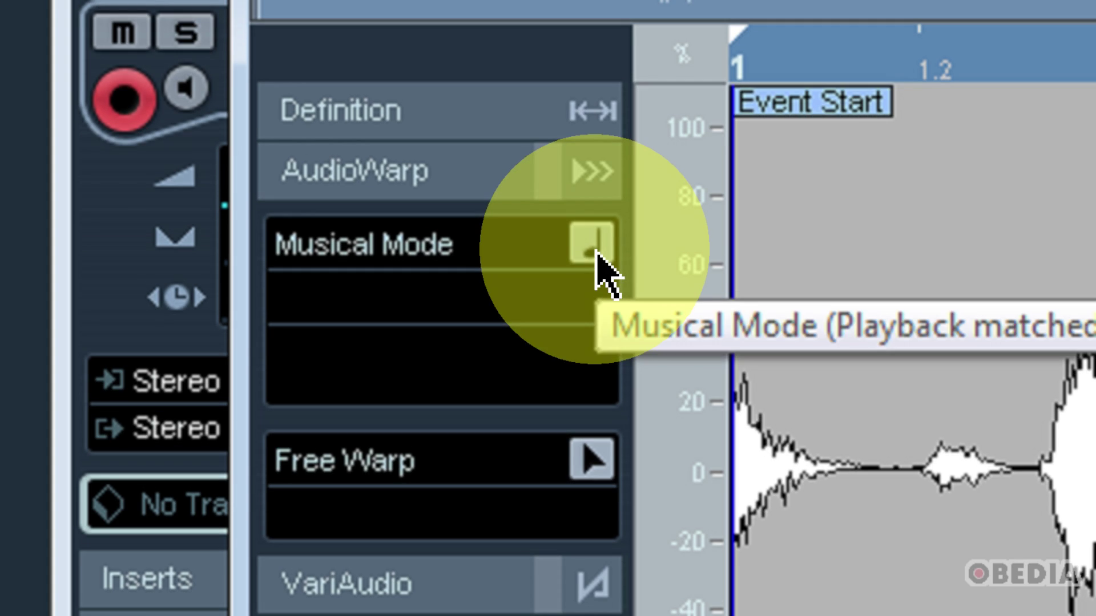
{"action": "left_click", "coordinate": [593, 246]}
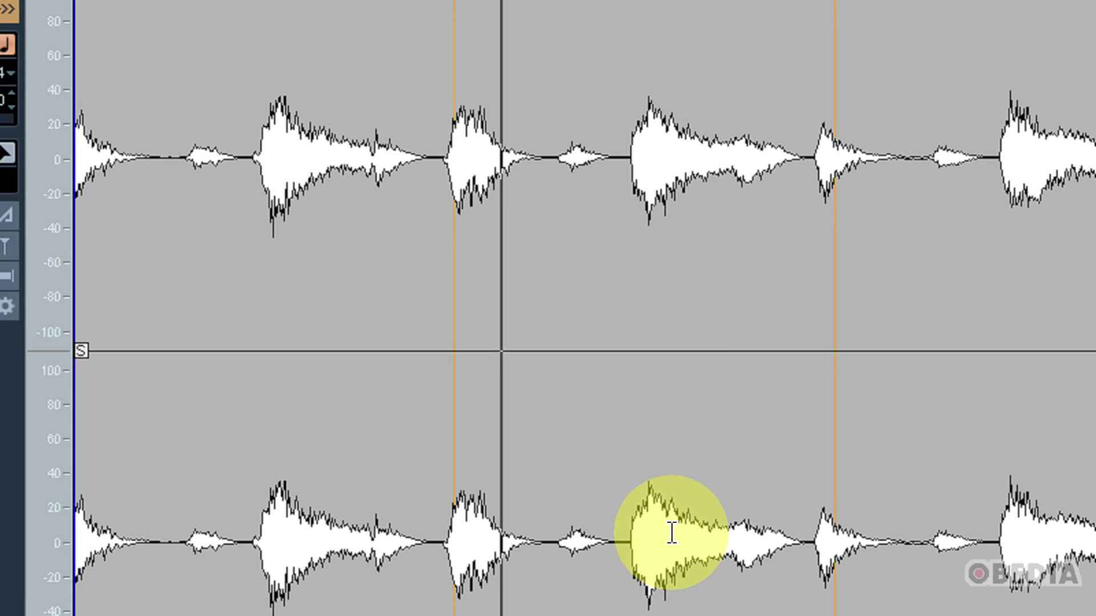
Change the project tempo from 120 to 150 BPM and play back the warped loop
{"action": "key", "text": "space"}
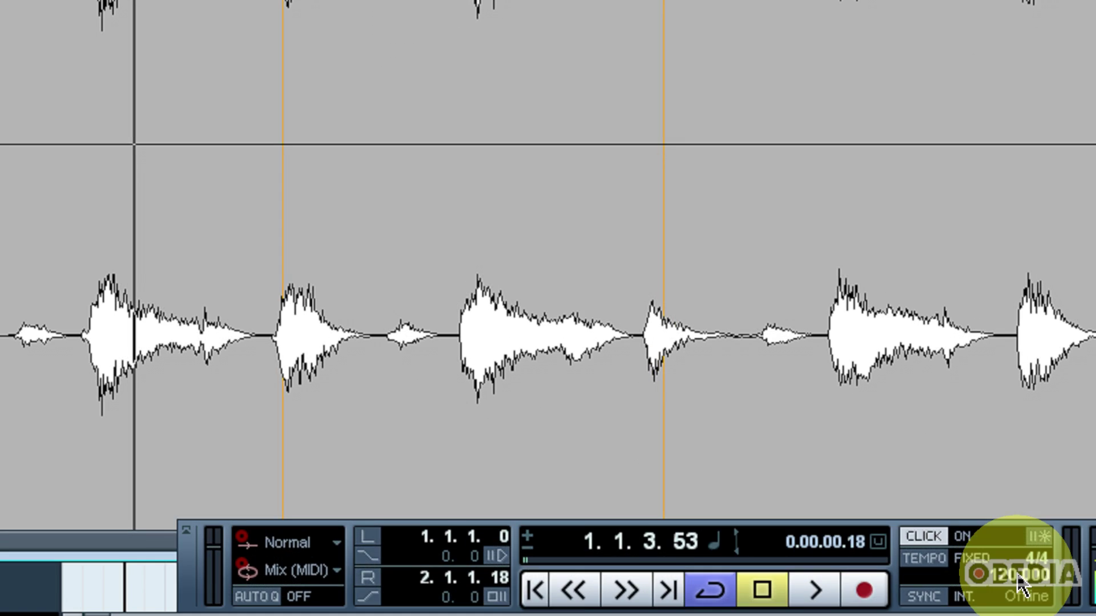
{"action": "double_click", "coordinate": [995, 559]}
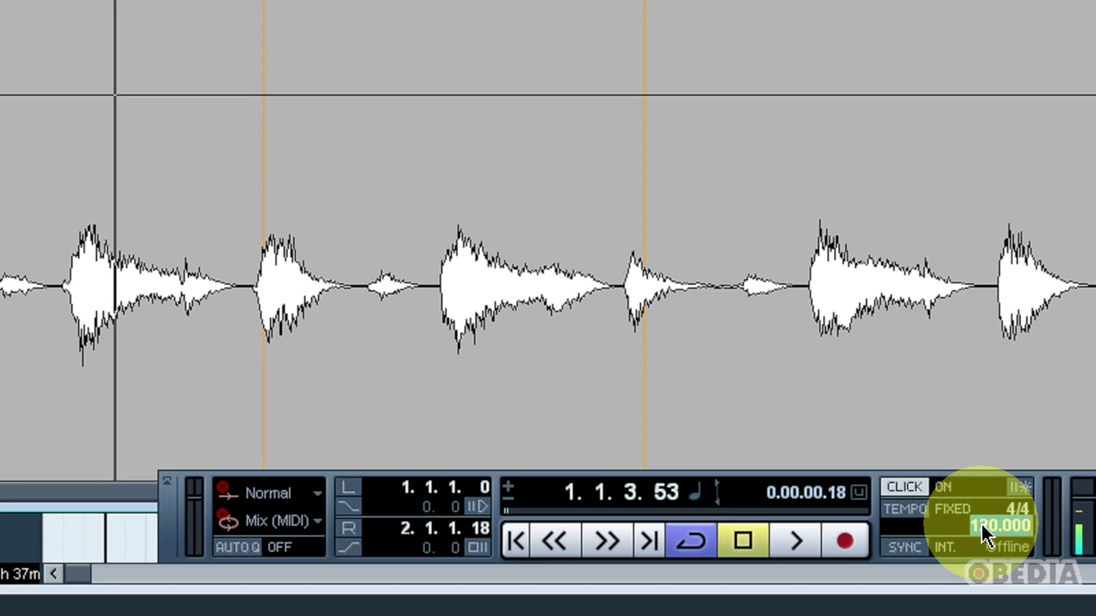
{"action": "type", "text": "150"}
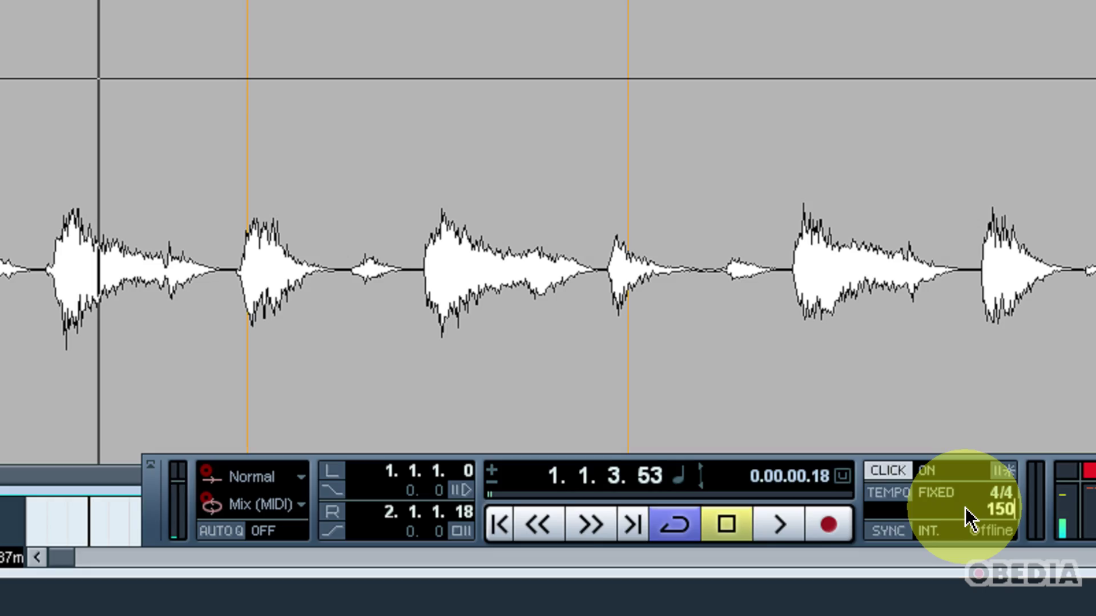
{"action": "key", "text": "Return"}
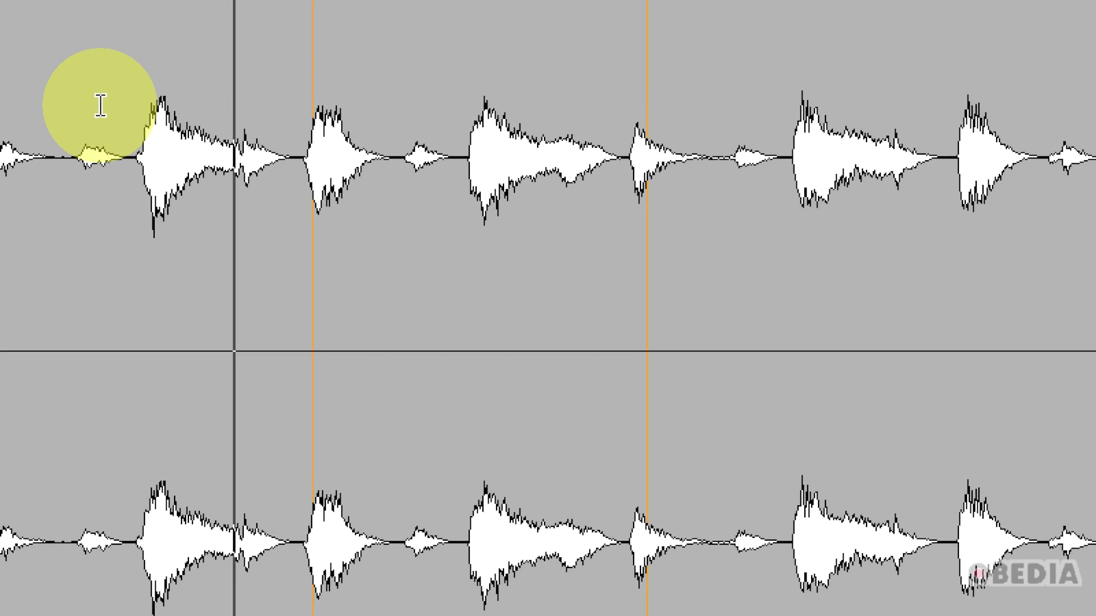
{"action": "key", "text": "space"}
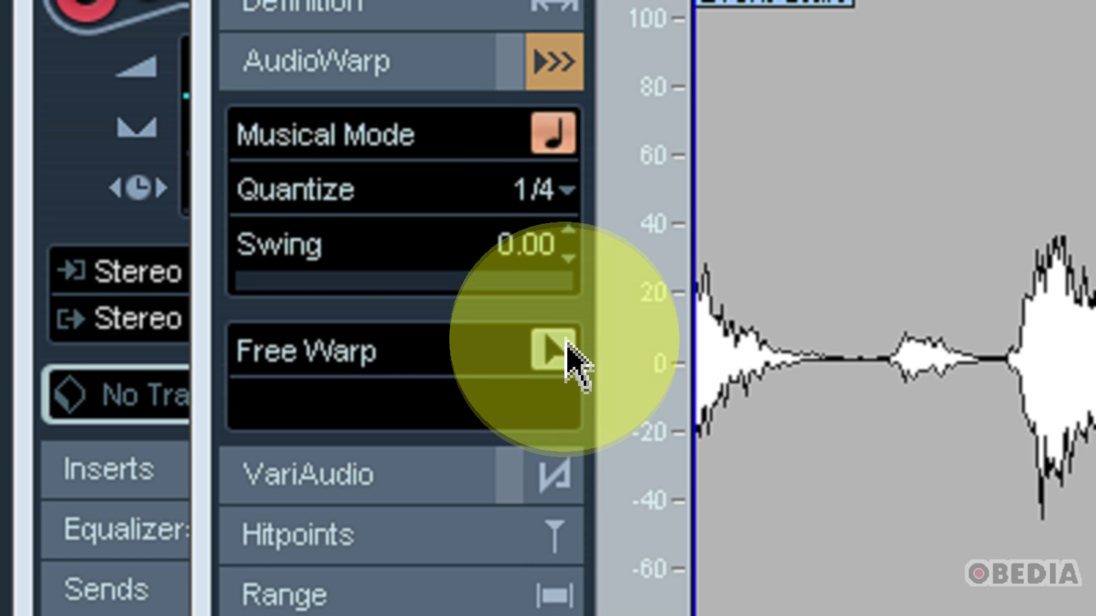
Enable Free Warp and move the bar-2 warp tab to about 1.1.4.35, giving ratios 0.77 and 1.06
{"action": "left_click", "coordinate": [568, 344]}
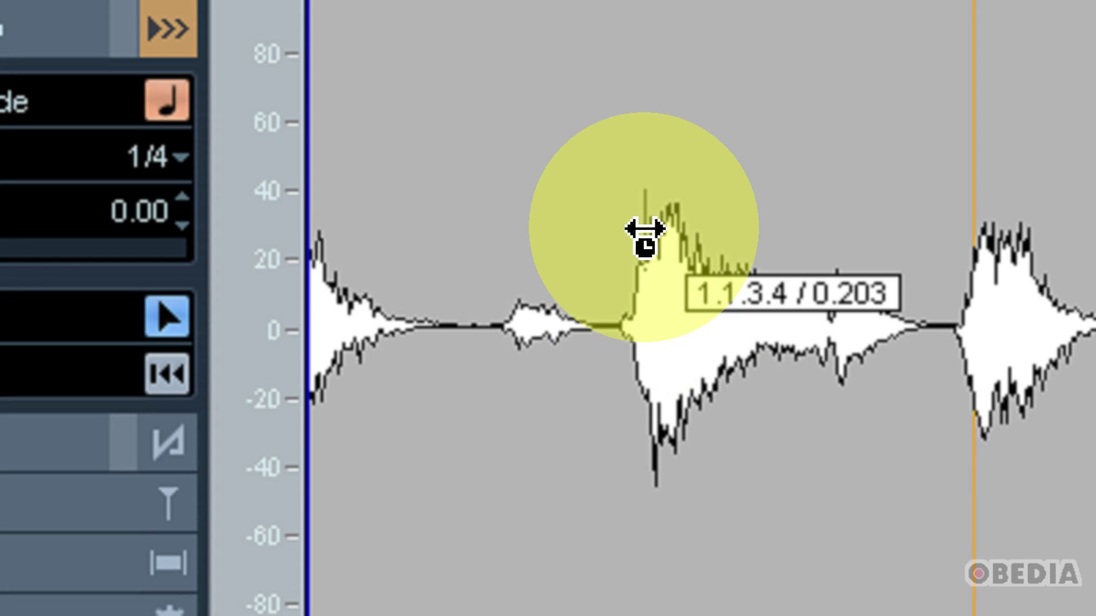
{"action": "mouse_move", "coordinate": [645, 231]}
{"action": "left_mouse_down"}
{"action": "mouse_move", "coordinate": [623, 215]}
{"action": "mouse_move", "coordinate": [643, 276]}
{"action": "mouse_move", "coordinate": [648, 263]}
{"action": "left_mouse_up"}
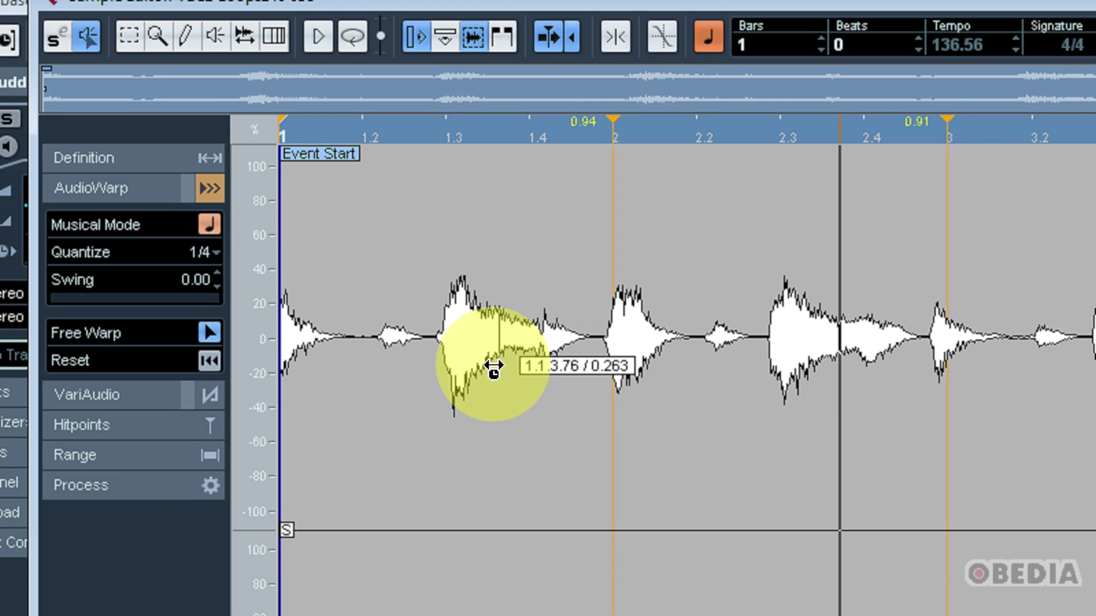
{"action": "mouse_move", "coordinate": [457, 315]}
{"action": "left_mouse_down"}
{"action": "mouse_move", "coordinate": [600, 311]}
{"action": "mouse_move", "coordinate": [618, 294]}
{"action": "left_mouse_up"}
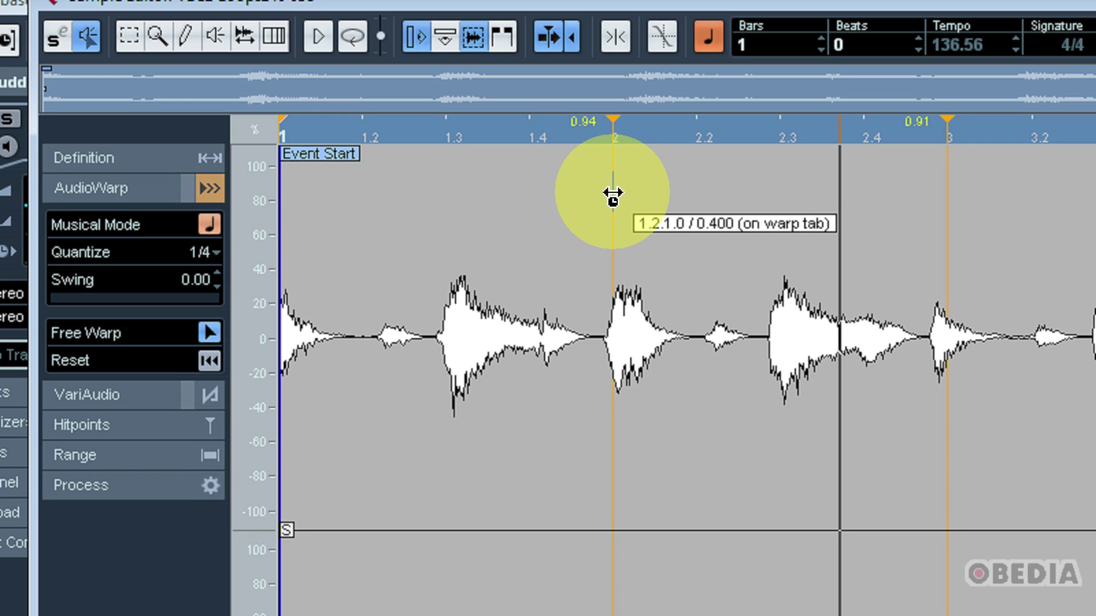
{"action": "mouse_move", "coordinate": [612, 194]}
{"action": "left_mouse_down"}
{"action": "mouse_move", "coordinate": [583, 192]}
{"action": "mouse_move", "coordinate": [624, 194]}
{"action": "mouse_move", "coordinate": [574, 203]}
{"action": "left_mouse_up"}
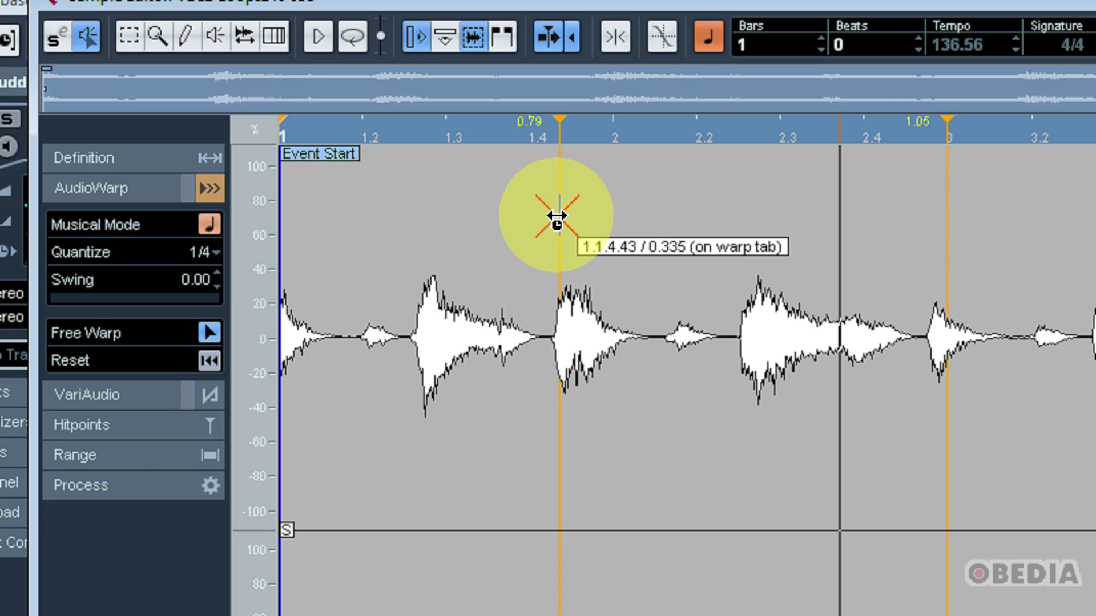
{"action": "mouse_move", "coordinate": [593, 217]}
{"action": "left_mouse_down"}
{"action": "mouse_move", "coordinate": [558, 227]}
{"action": "mouse_move", "coordinate": [607, 218]}
{"action": "mouse_move", "coordinate": [553, 219]}
{"action": "mouse_move", "coordinate": [600, 219]}
{"action": "mouse_move", "coordinate": [593, 213]}
{"action": "left_mouse_up"}
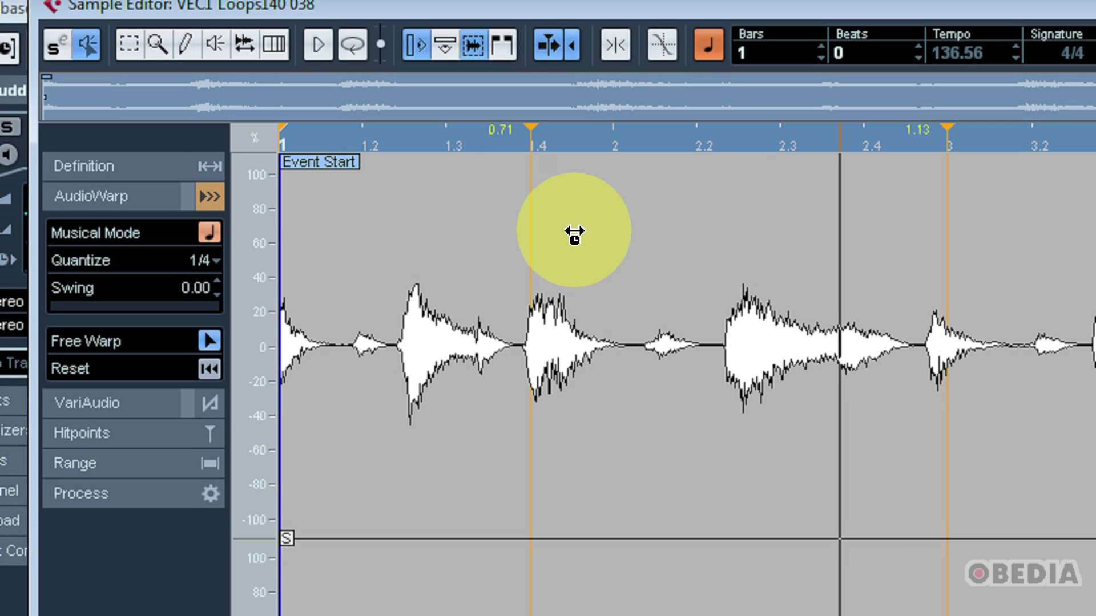
{"action": "left_click_drag", "start_coordinate": [540, 266], "coordinate": [553, 228]}
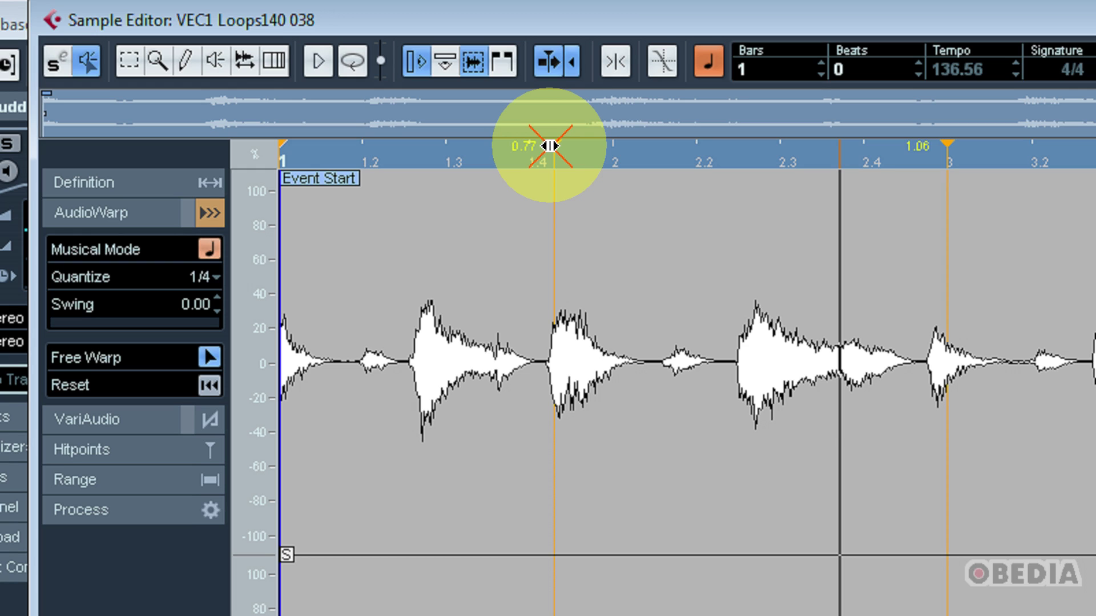
Align warp tabs to the hits near 1.3, bar 2 and just before 2.3, evening ratios to 0.91–0.92
{"action": "mouse_move", "coordinate": [547, 146]}
{"action": "left_mouse_down"}
{"action": "mouse_move", "coordinate": [411, 154]}
{"action": "mouse_move", "coordinate": [617, 152]}
{"action": "mouse_move", "coordinate": [662, 171]}
{"action": "mouse_move", "coordinate": [754, 168]}
{"action": "mouse_move", "coordinate": [614, 167]}
{"action": "mouse_move", "coordinate": [548, 183]}
{"action": "mouse_move", "coordinate": [621, 188]}
{"action": "left_mouse_up"}
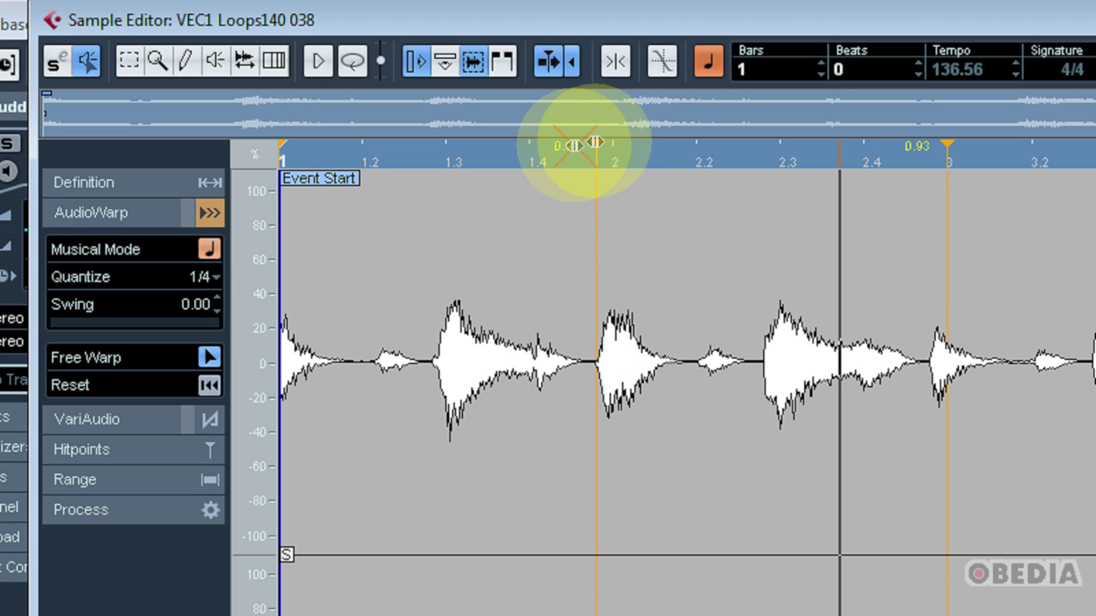
{"action": "left_click_drag", "start_coordinate": [595, 141], "coordinate": [433, 156]}
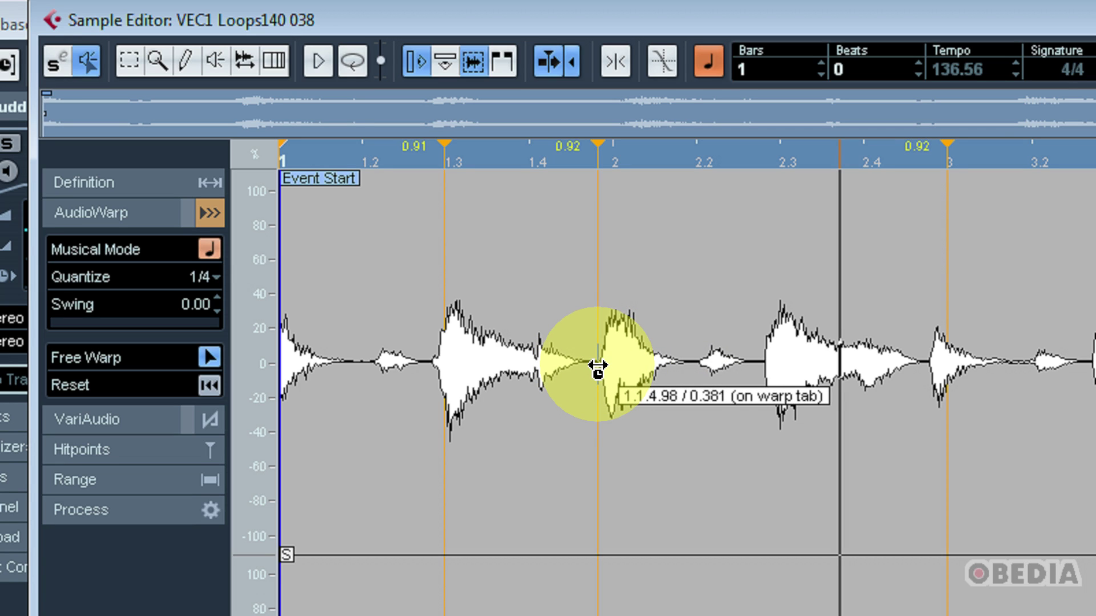
{"action": "mouse_move", "coordinate": [598, 366]}
{"action": "left_mouse_down"}
{"action": "mouse_move", "coordinate": [749, 347]}
{"action": "mouse_move", "coordinate": [758, 369]}
{"action": "mouse_move", "coordinate": [784, 243]}
{"action": "mouse_move", "coordinate": [773, 235]}
{"action": "left_mouse_up"}
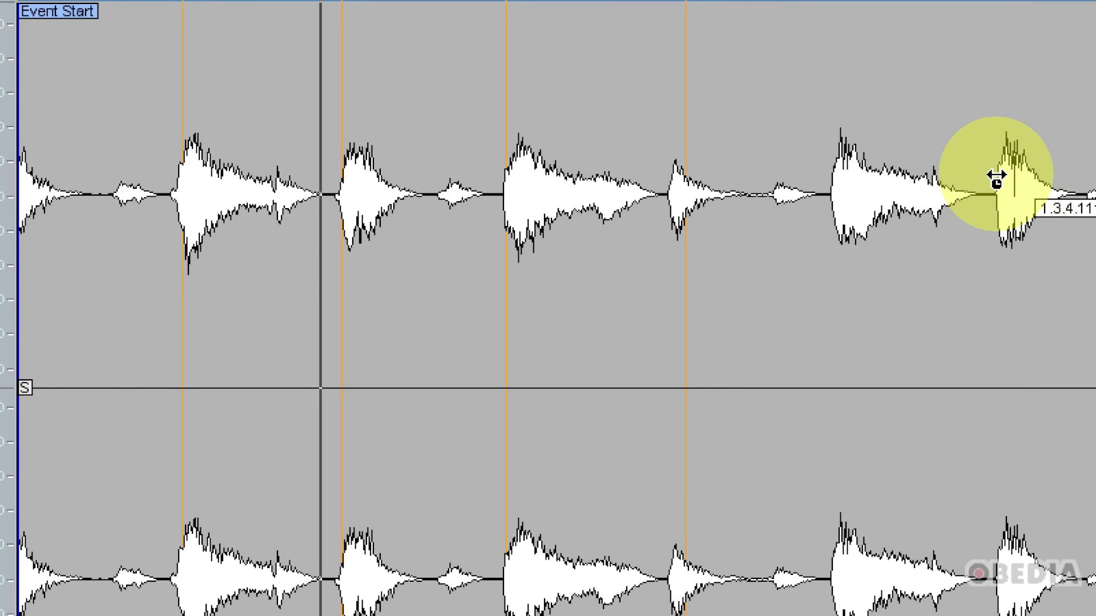
Adjust the warp tabs near 3.2, 2.3–2.4 and bar 2, auditioning until each hit lands on its beat
{"action": "left_click_drag", "start_coordinate": [996, 177], "coordinate": [775, 143]}
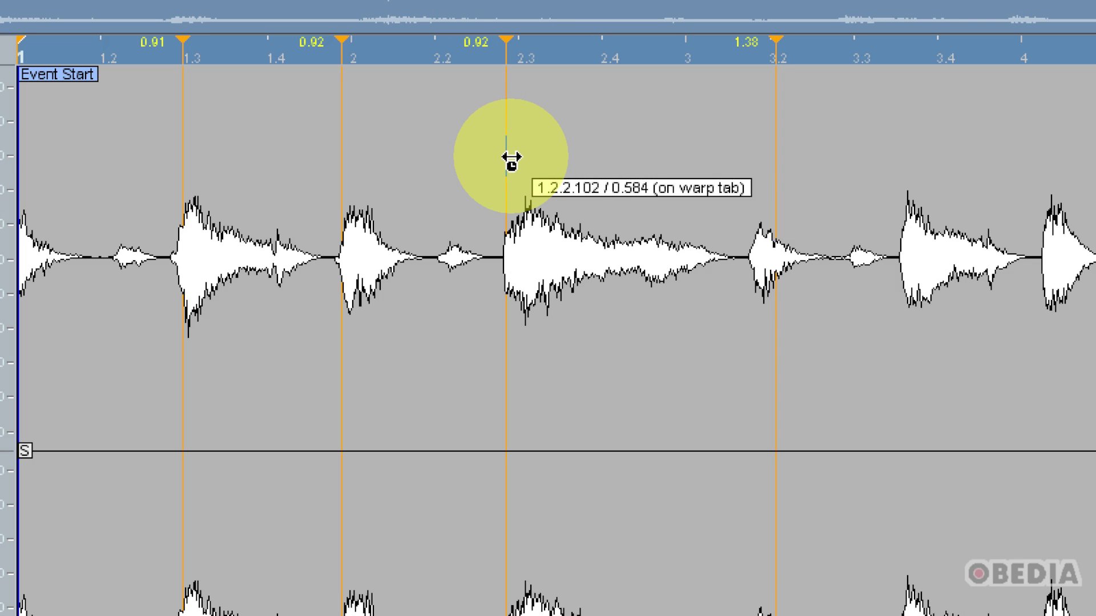
{"action": "left_click_drag", "start_coordinate": [515, 157], "coordinate": [575, 157]}
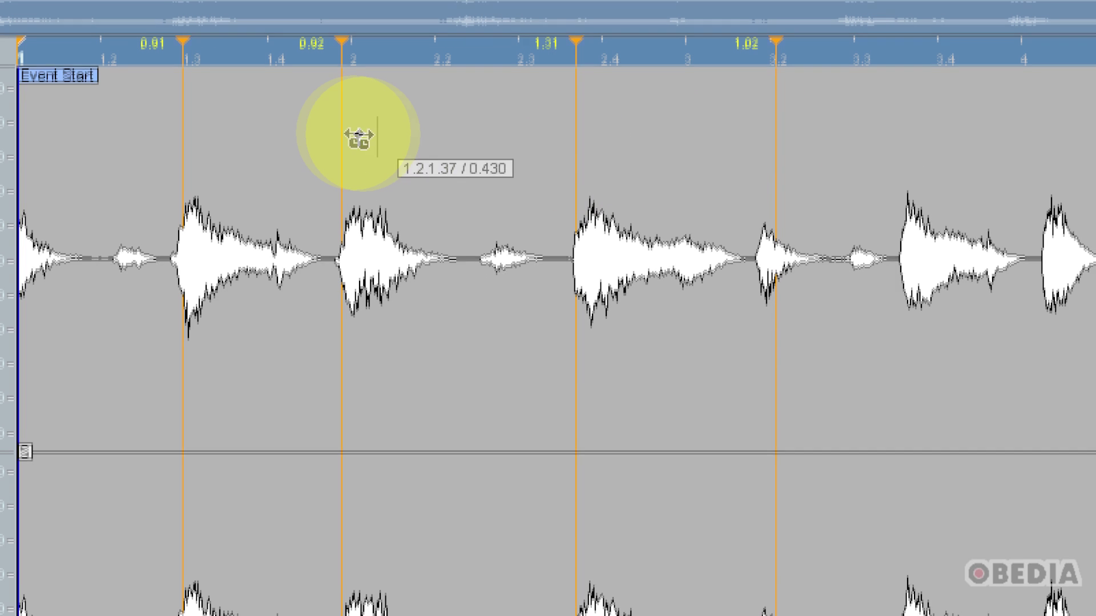
{"action": "left_click_drag", "start_coordinate": [342, 137], "coordinate": [394, 139]}
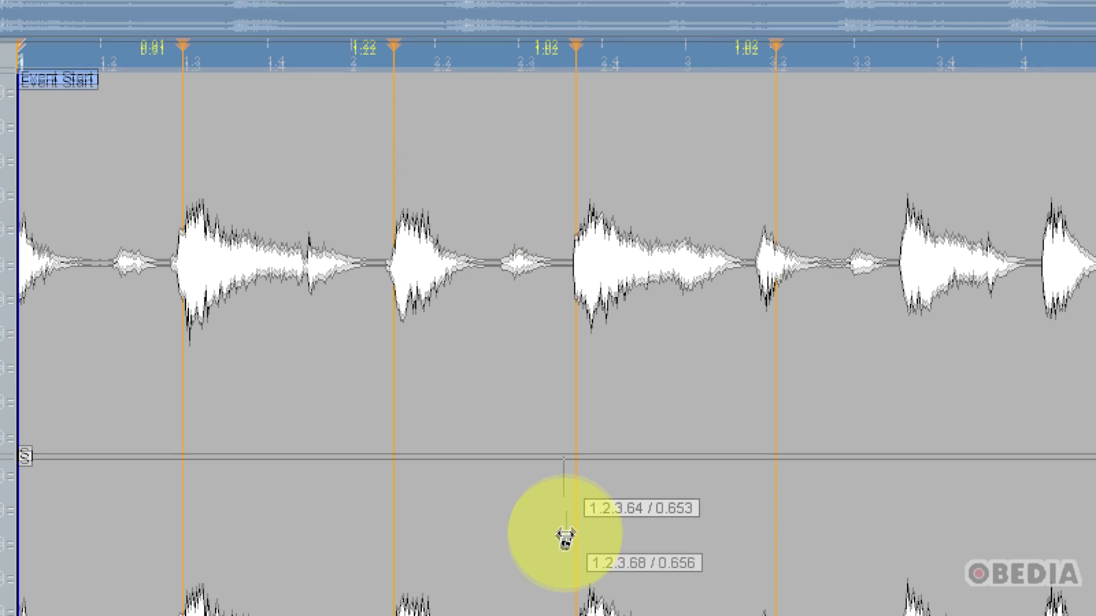
{"action": "key", "text": "space"}
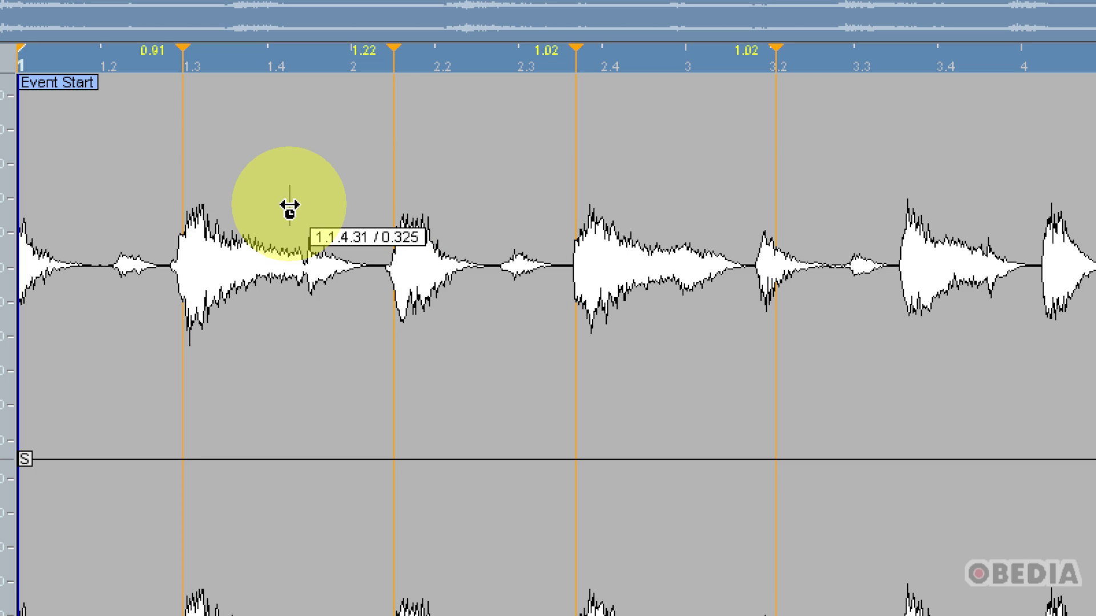
{"action": "left_click_drag", "start_coordinate": [399, 166], "coordinate": [350, 171]}
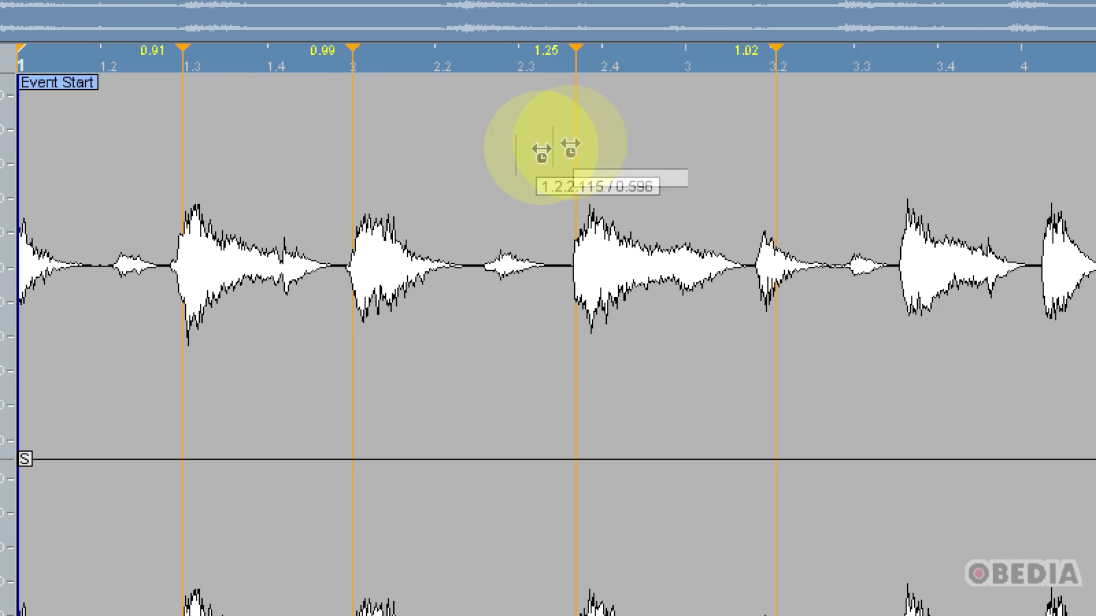
{"action": "left_click_drag", "start_coordinate": [579, 139], "coordinate": [542, 141]}
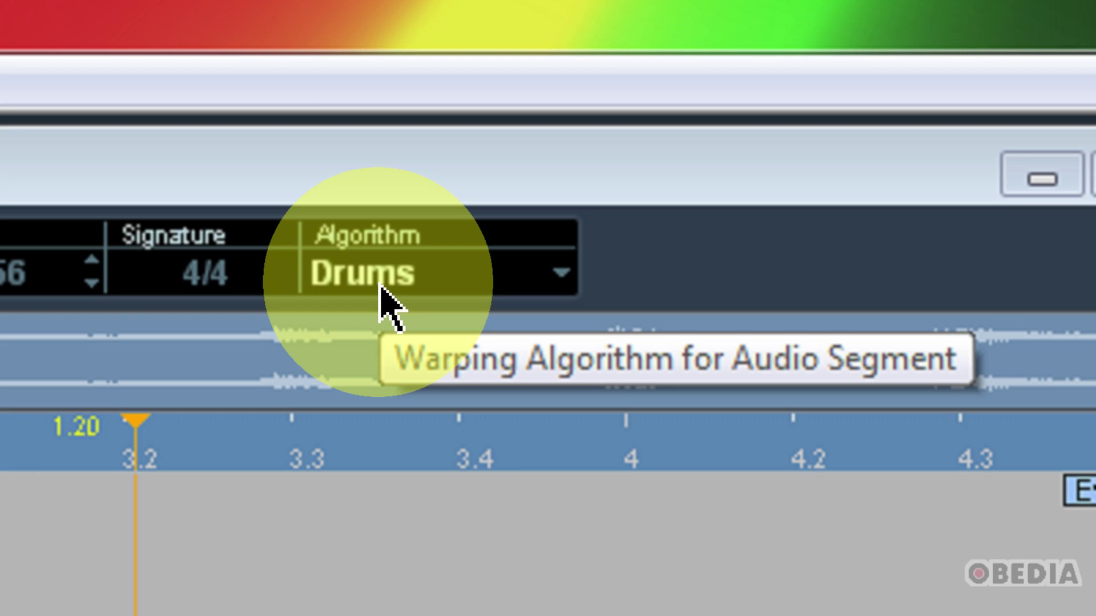
Keep Drums as the warp algorithm and show the Definition settings with the 1/4 grid
{"action": "left_click", "coordinate": [382, 291]}
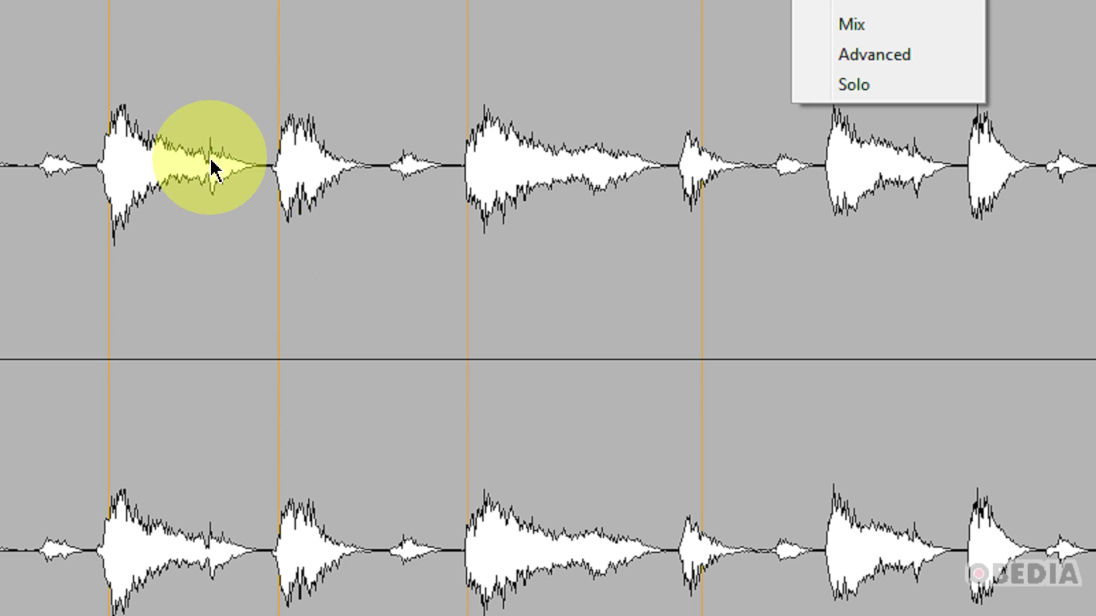
{"action": "left_click", "coordinate": [167, 214]}
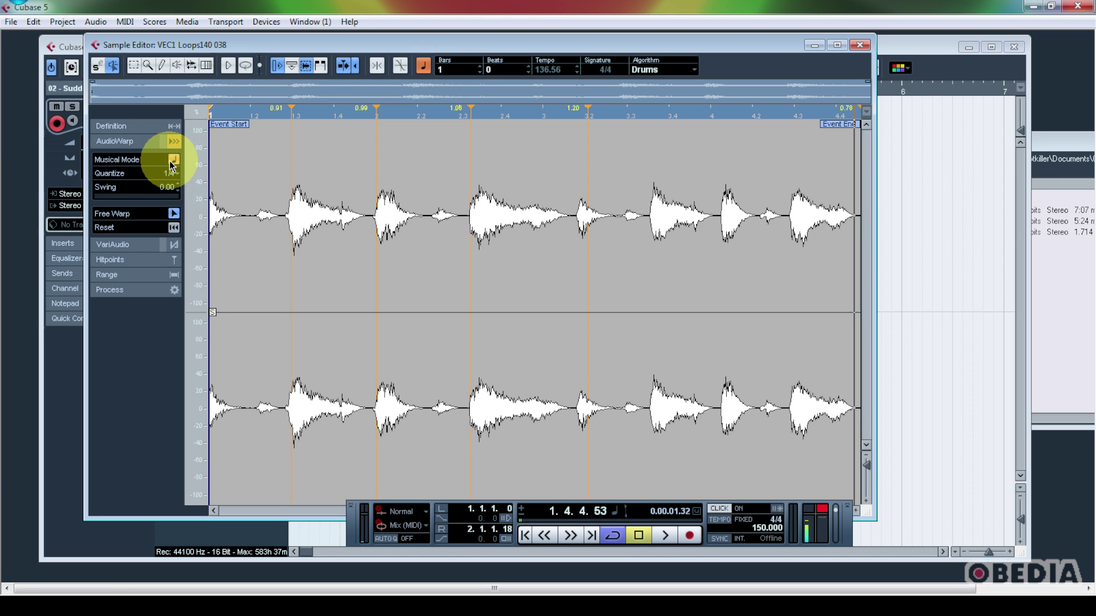
{"action": "left_click", "coordinate": [179, 129]}
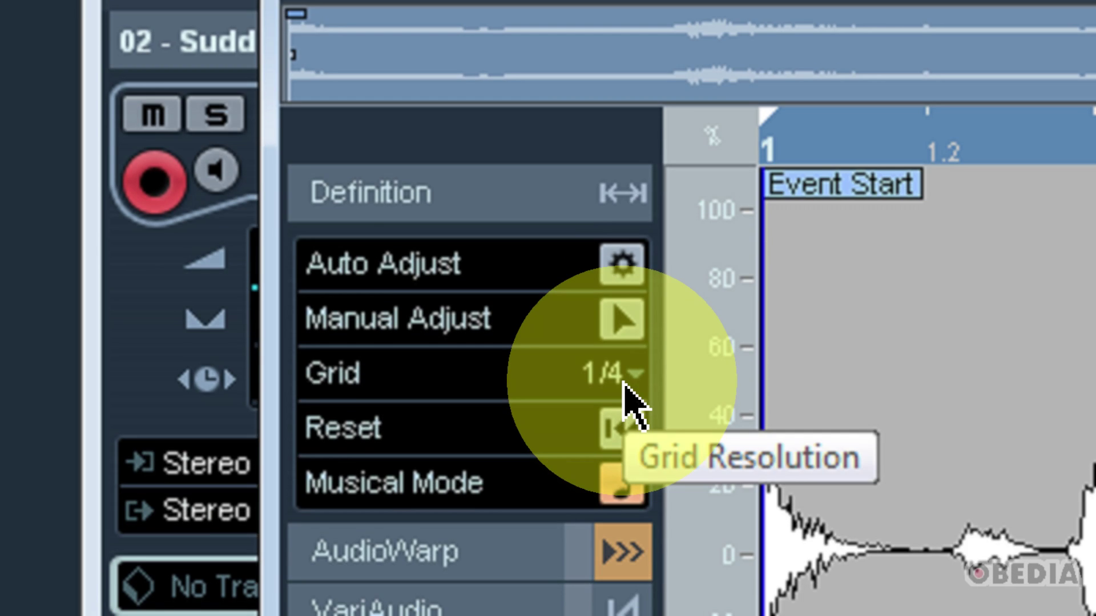
{"action": "left_click", "coordinate": [624, 381]}
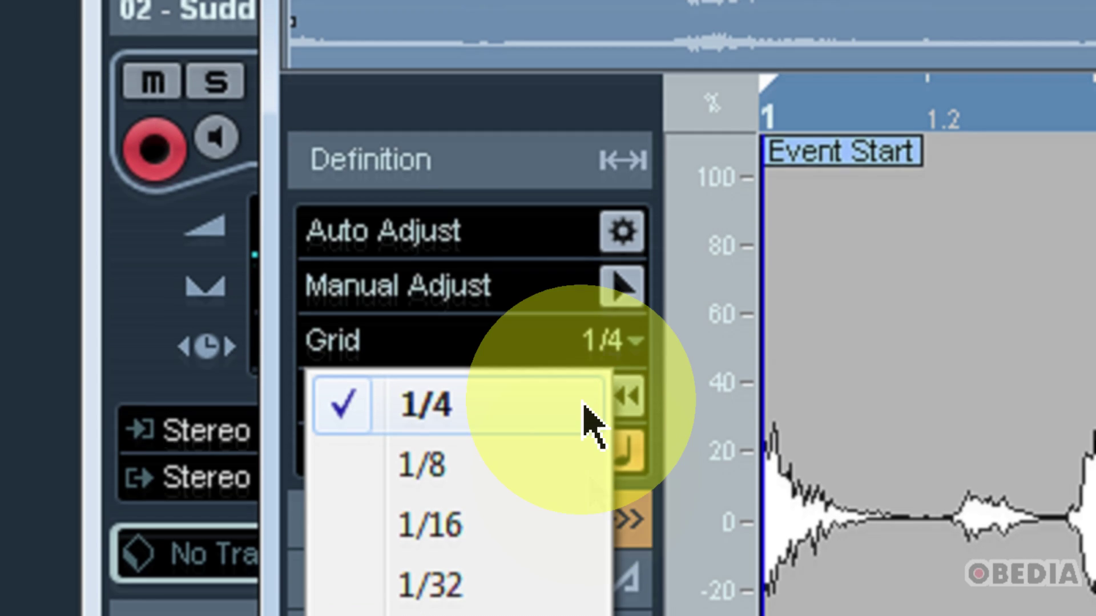
{"action": "left_click", "coordinate": [540, 408]}
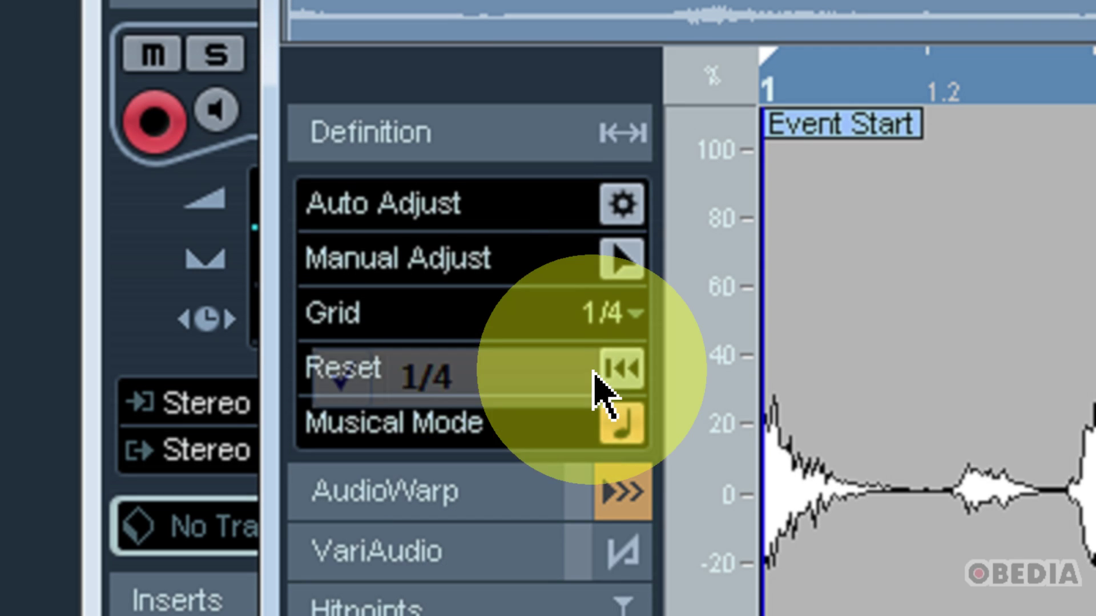
{"action": "left_click", "coordinate": [609, 321]}
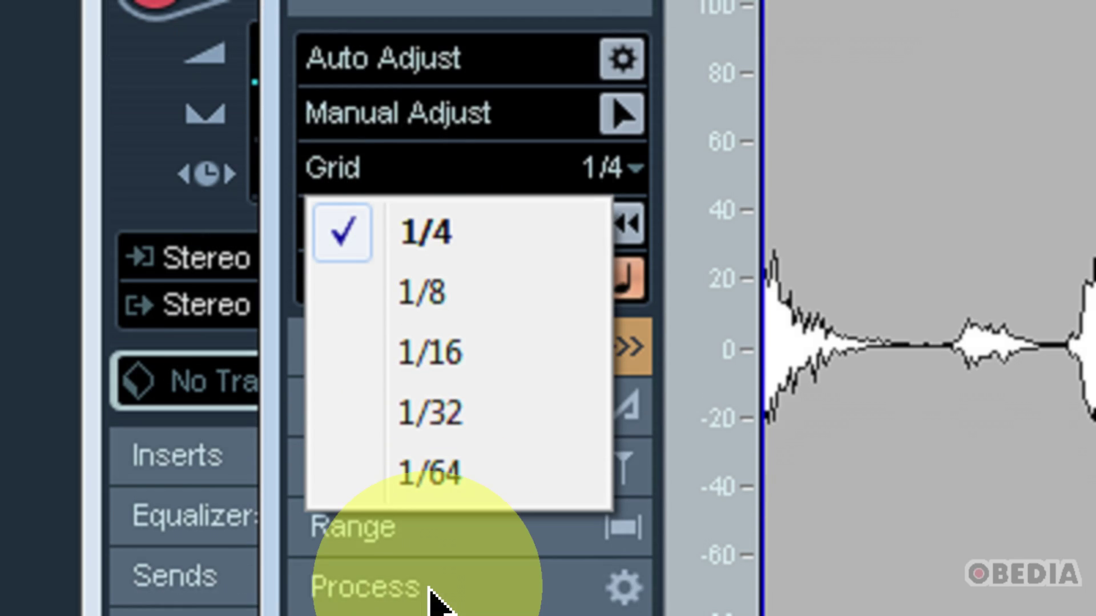
{"action": "left_click", "coordinate": [477, 542]}
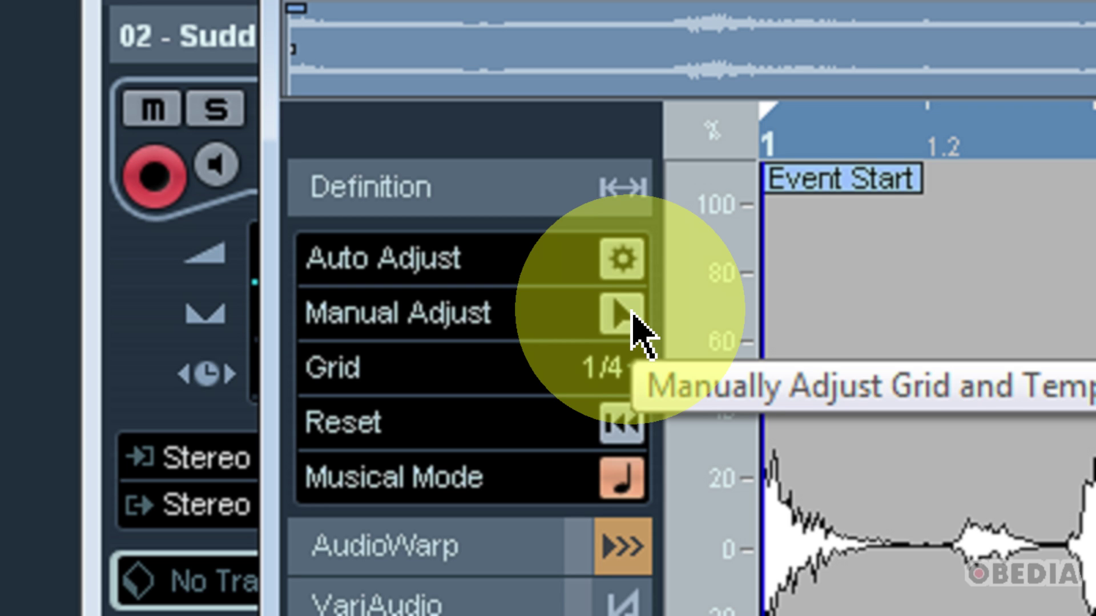
Enable Manual Adjust and place the Grid Start flag on the loop's first hit
{"action": "left_click", "coordinate": [633, 314]}
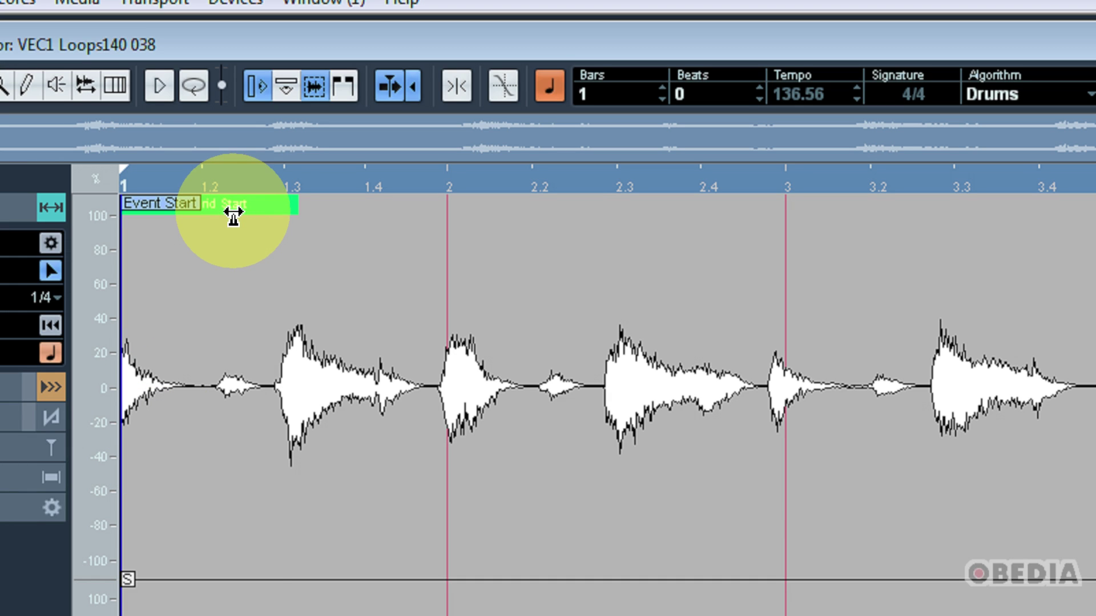
{"action": "mouse_move", "coordinate": [232, 215]}
{"action": "left_mouse_down"}
{"action": "mouse_move", "coordinate": [298, 215]}
{"action": "mouse_move", "coordinate": [117, 253]}
{"action": "left_mouse_up"}
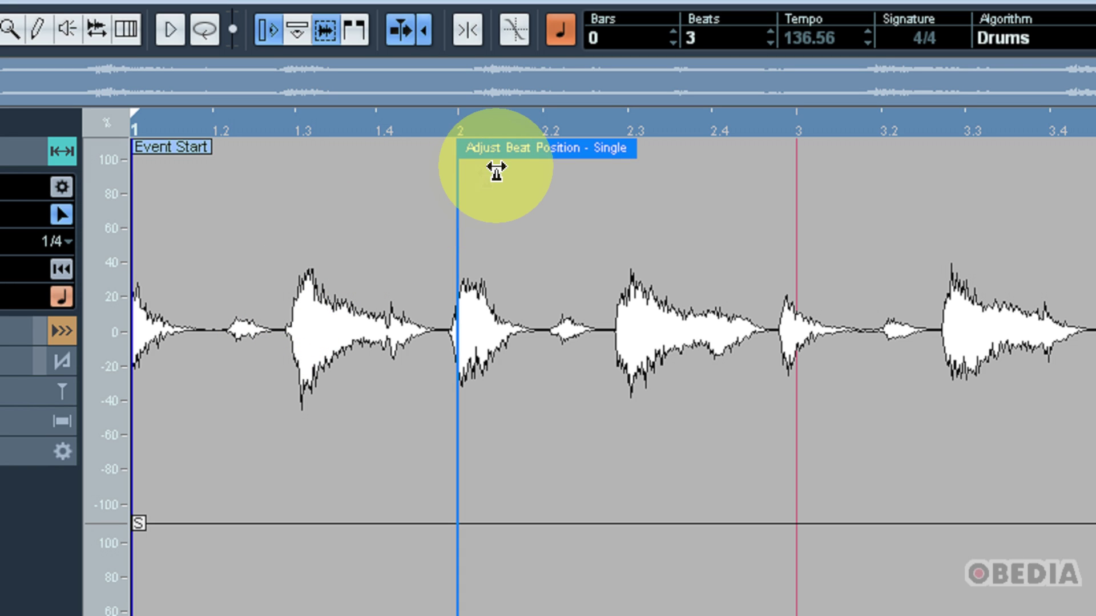
Stretch the bar grid with Ctrl so bar 2 sits on its downbeat hit, tempo about 139.48
{"action": "key", "text": "ctrl"}
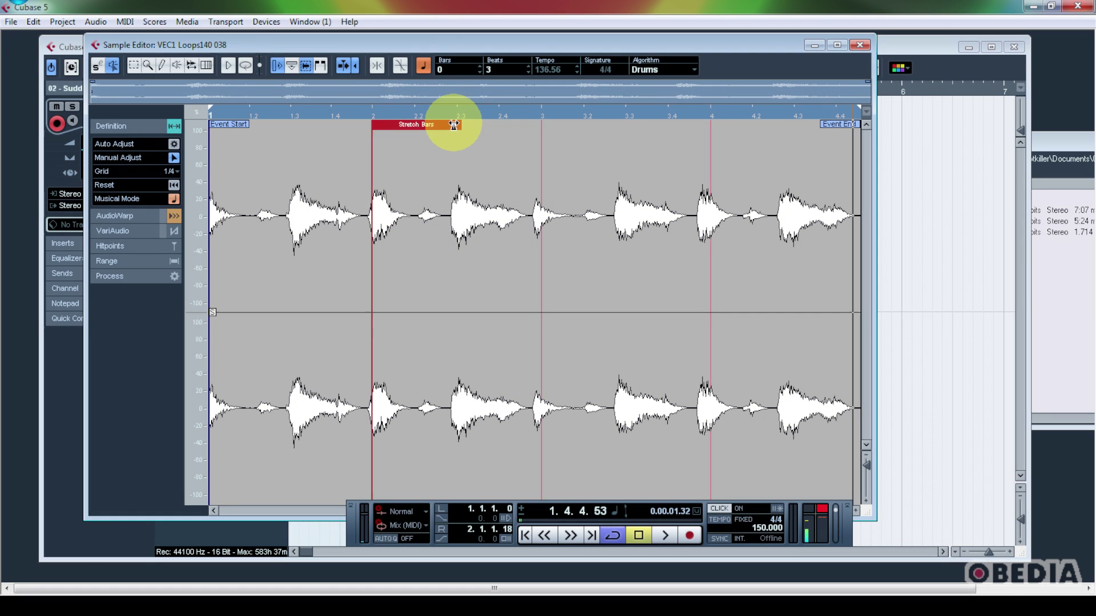
{"action": "key", "text": "ctrl"}
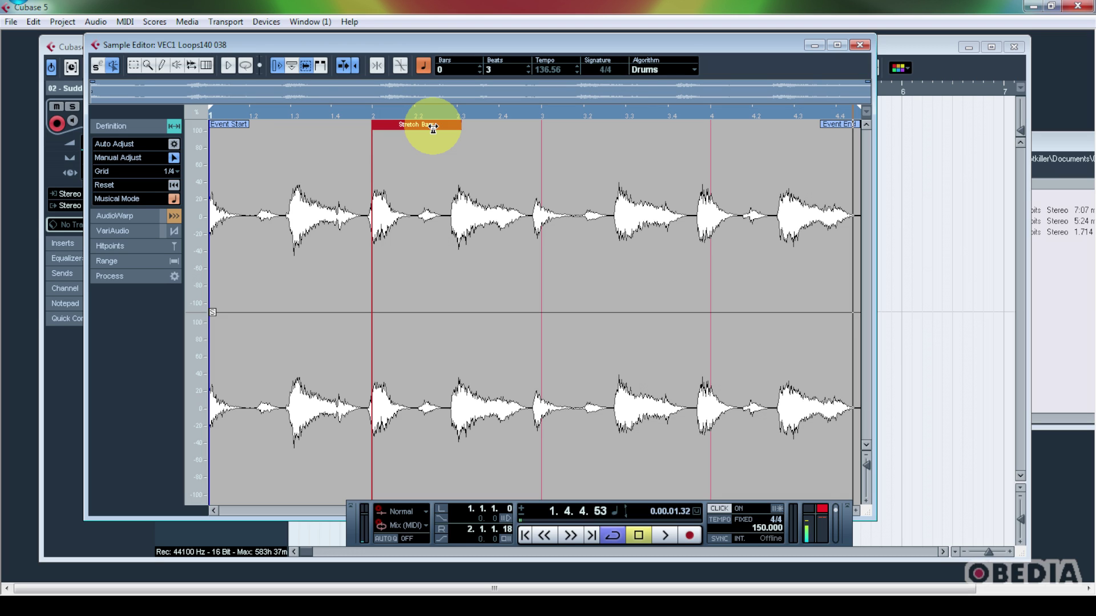
{"action": "left_click_drag", "start_coordinate": [429, 125], "coordinate": [399, 126]}
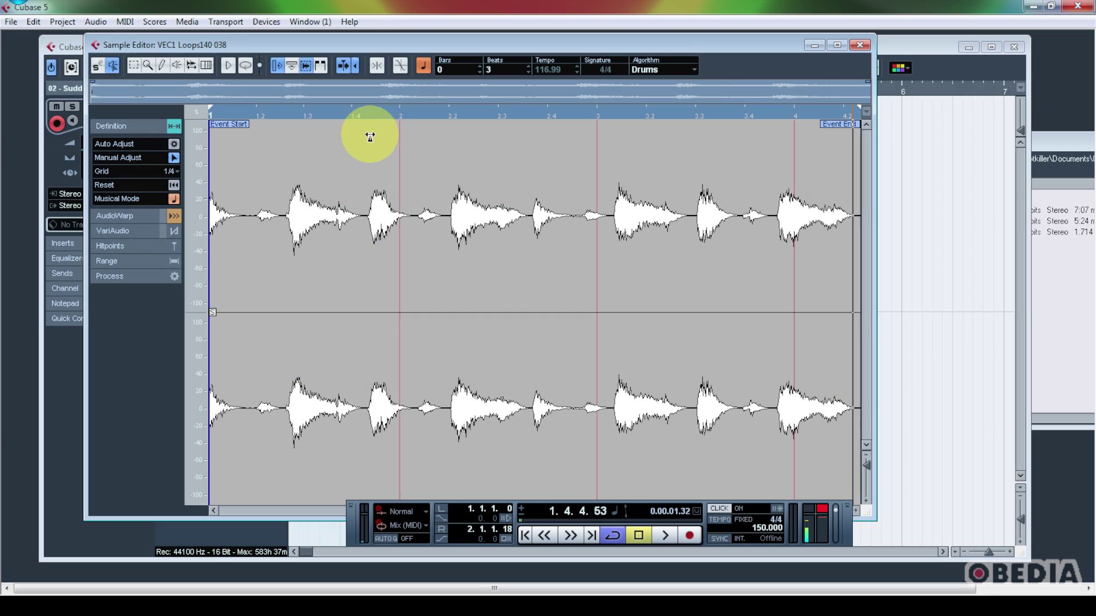
{"action": "left_click_drag", "start_coordinate": [429, 130], "coordinate": [369, 128]}
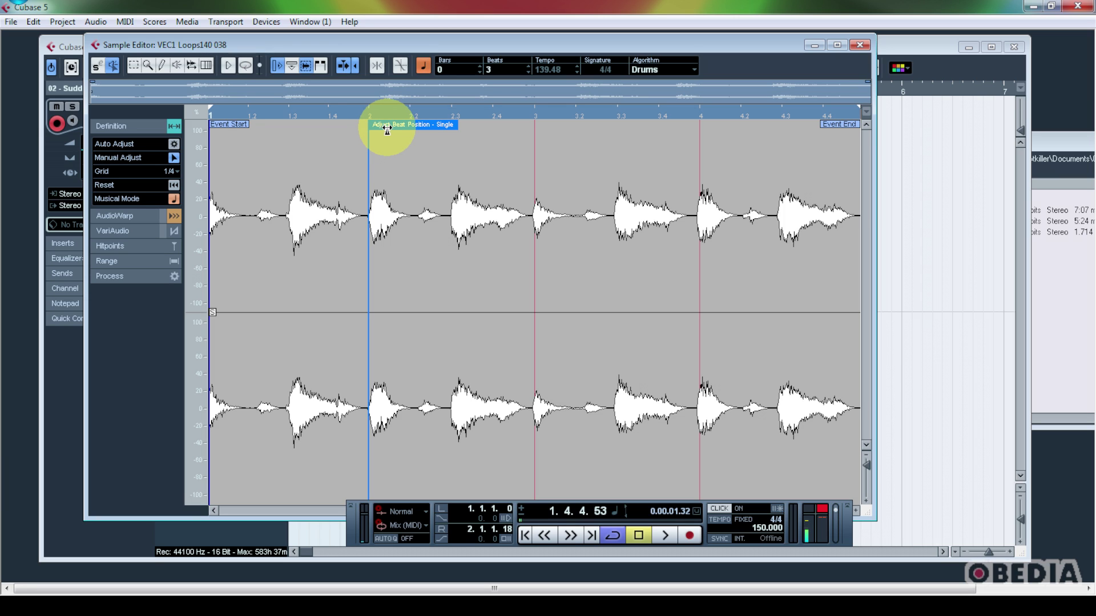
Align the bar 2, 3 and 4 grid lines onto their drum hits, keeping tempo at 139.48
{"action": "mouse_move", "coordinate": [394, 129]}
{"action": "left_mouse_down"}
{"action": "mouse_move", "coordinate": [446, 130]}
{"action": "mouse_move", "coordinate": [367, 127]}
{"action": "mouse_move", "coordinate": [450, 122]}
{"action": "mouse_move", "coordinate": [371, 131]}
{"action": "left_mouse_up"}
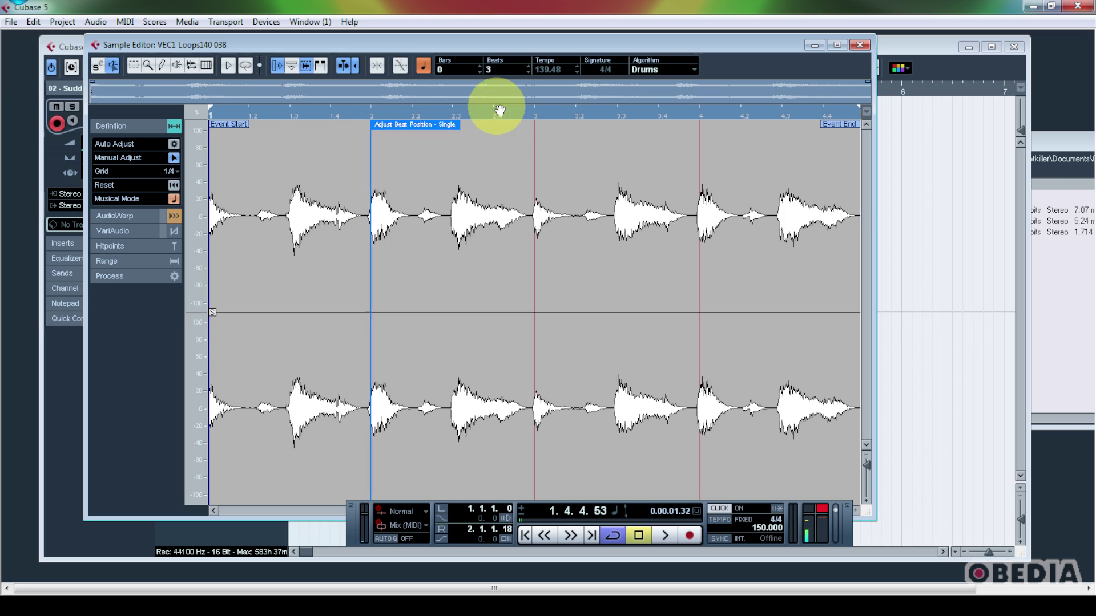
{"action": "mouse_move", "coordinate": [550, 122]}
{"action": "left_mouse_down"}
{"action": "mouse_move", "coordinate": [616, 120]}
{"action": "mouse_move", "coordinate": [535, 123]}
{"action": "left_mouse_up"}
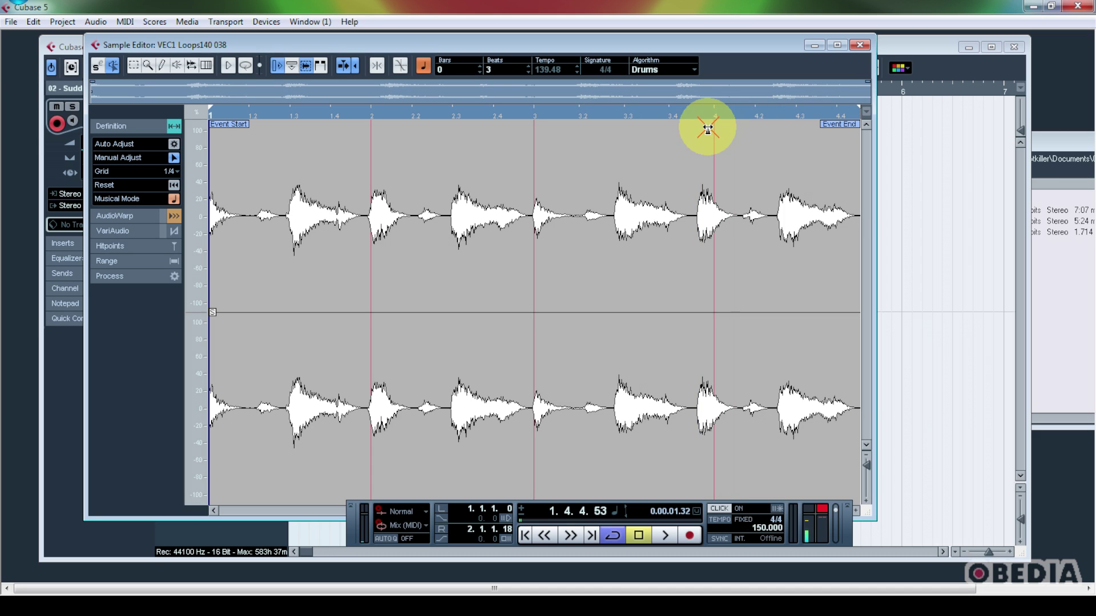
{"action": "left_click_drag", "start_coordinate": [698, 129], "coordinate": [697, 129]}
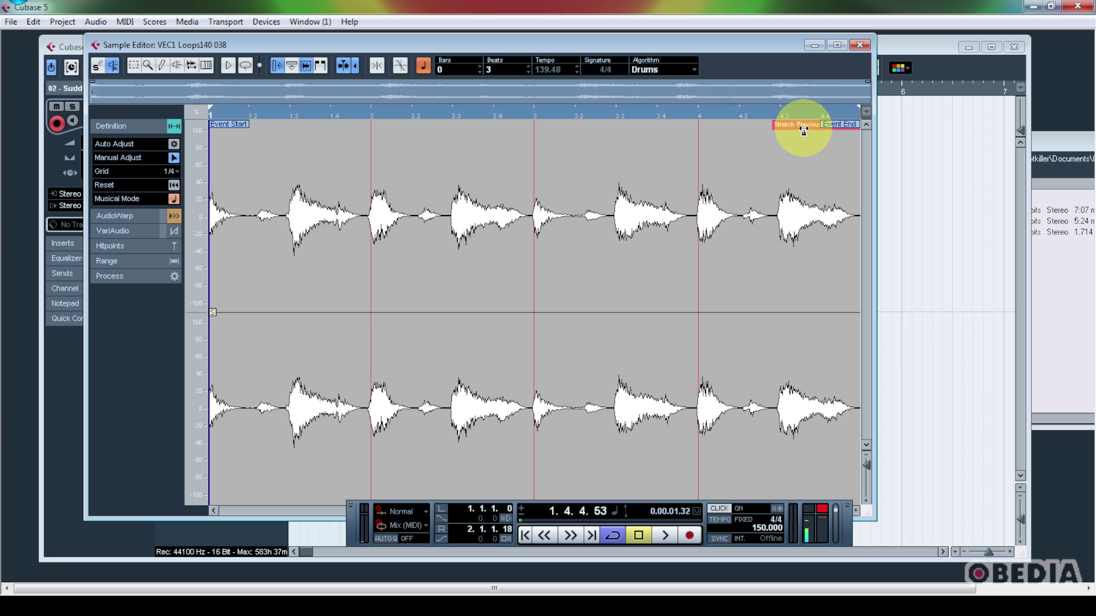
{"action": "mouse_move", "coordinate": [804, 131]}
{"action": "left_mouse_down"}
{"action": "mouse_move", "coordinate": [773, 129]}
{"action": "mouse_move", "coordinate": [850, 121]}
{"action": "mouse_move", "coordinate": [860, 122]}
{"action": "mouse_move", "coordinate": [832, 135]}
{"action": "mouse_move", "coordinate": [862, 135]}
{"action": "mouse_move", "coordinate": [839, 143]}
{"action": "mouse_move", "coordinate": [847, 134]}
{"action": "mouse_move", "coordinate": [824, 139]}
{"action": "mouse_move", "coordinate": [805, 126]}
{"action": "mouse_move", "coordinate": [744, 128]}
{"action": "mouse_move", "coordinate": [778, 134]}
{"action": "left_mouse_up"}
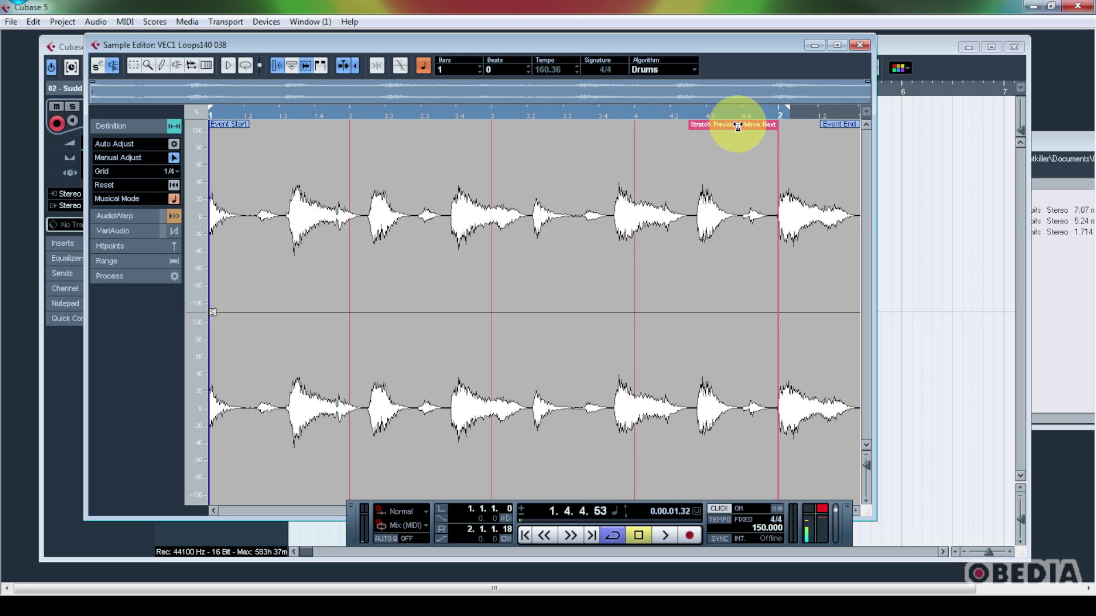
{"action": "mouse_move", "coordinate": [738, 126]}
{"action": "left_mouse_down"}
{"action": "mouse_move", "coordinate": [773, 126]}
{"action": "mouse_move", "coordinate": [727, 125]}
{"action": "mouse_move", "coordinate": [849, 122]}
{"action": "left_mouse_up"}
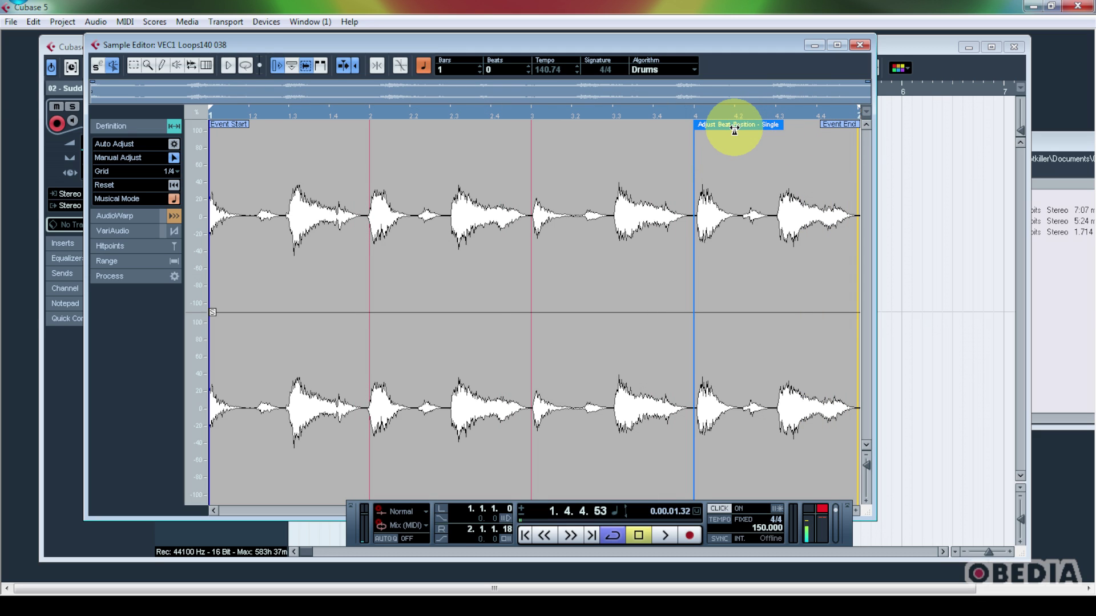
{"action": "mouse_move", "coordinate": [735, 130]}
{"action": "left_mouse_down"}
{"action": "mouse_move", "coordinate": [748, 125]}
{"action": "mouse_move", "coordinate": [697, 123]}
{"action": "left_mouse_up"}
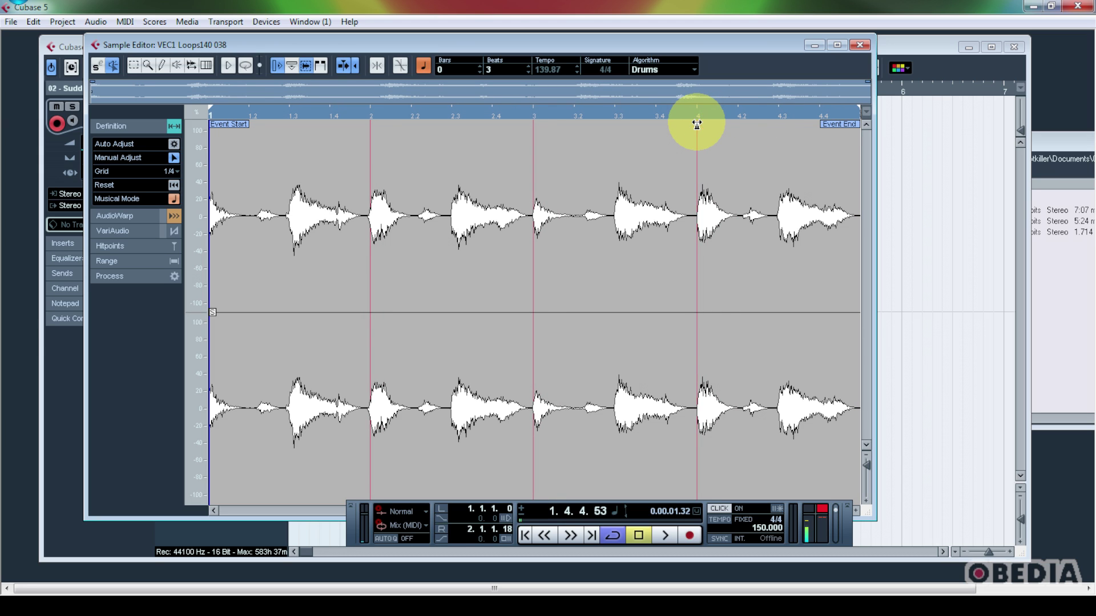
{"action": "mouse_move", "coordinate": [553, 128]}
{"action": "left_mouse_down"}
{"action": "mouse_move", "coordinate": [581, 124]}
{"action": "mouse_move", "coordinate": [533, 123]}
{"action": "left_mouse_up"}
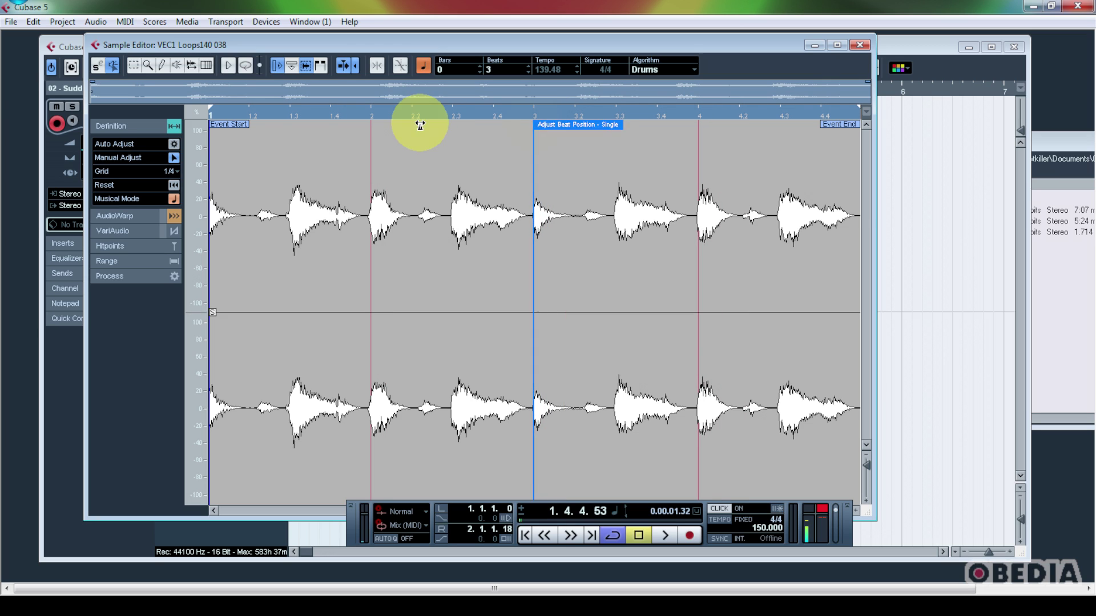
Nudge the bar 3 and bar 4 beat lines onto their drum hits
{"action": "left_click", "coordinate": [371, 125]}
{"action": "left_click_drag", "start_coordinate": [553, 125], "coordinate": [529, 130]}
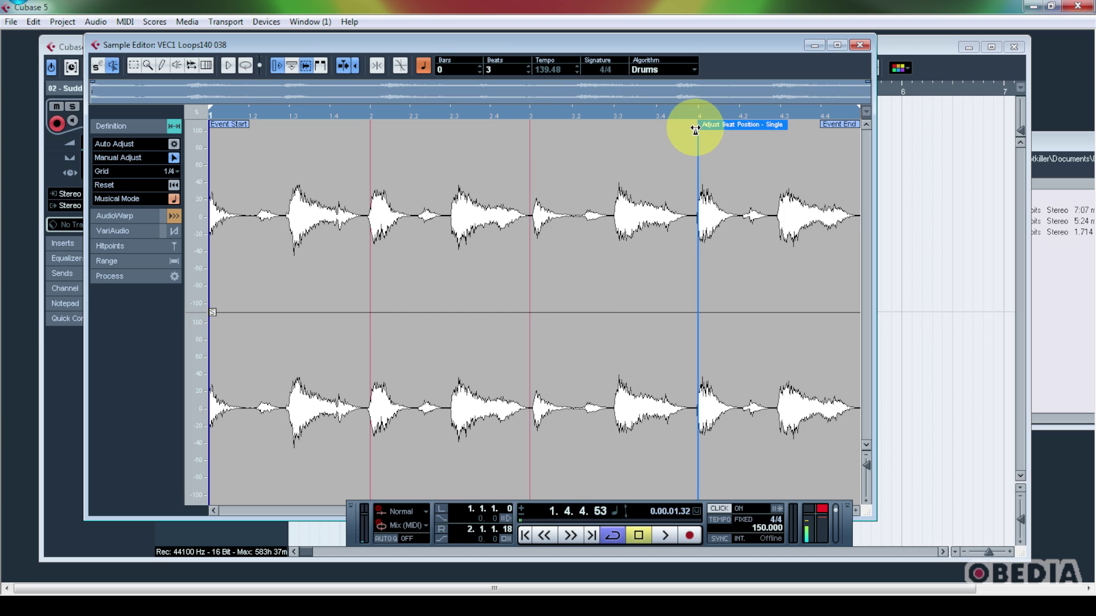
{"action": "mouse_move", "coordinate": [698, 122]}
{"action": "left_mouse_down"}
{"action": "mouse_move", "coordinate": [716, 122]}
{"action": "mouse_move", "coordinate": [696, 122]}
{"action": "left_mouse_up"}
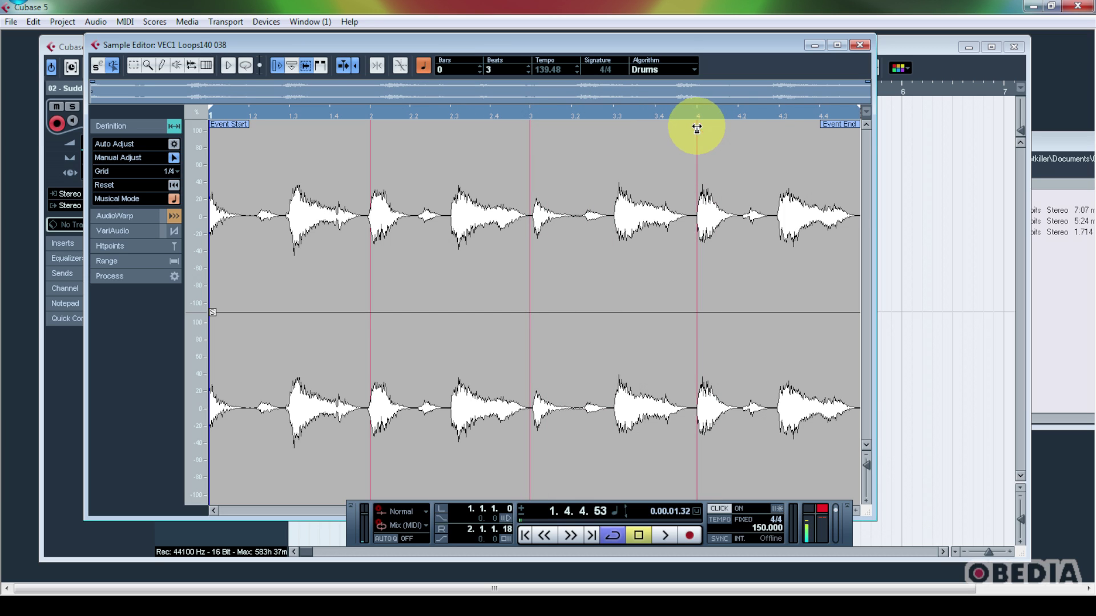
{"action": "mouse_move", "coordinate": [859, 122]}
{"action": "left_mouse_down"}
{"action": "mouse_move", "coordinate": [787, 118]}
{"action": "mouse_move", "coordinate": [859, 124]}
{"action": "mouse_move", "coordinate": [863, 134]}
{"action": "left_mouse_up"}
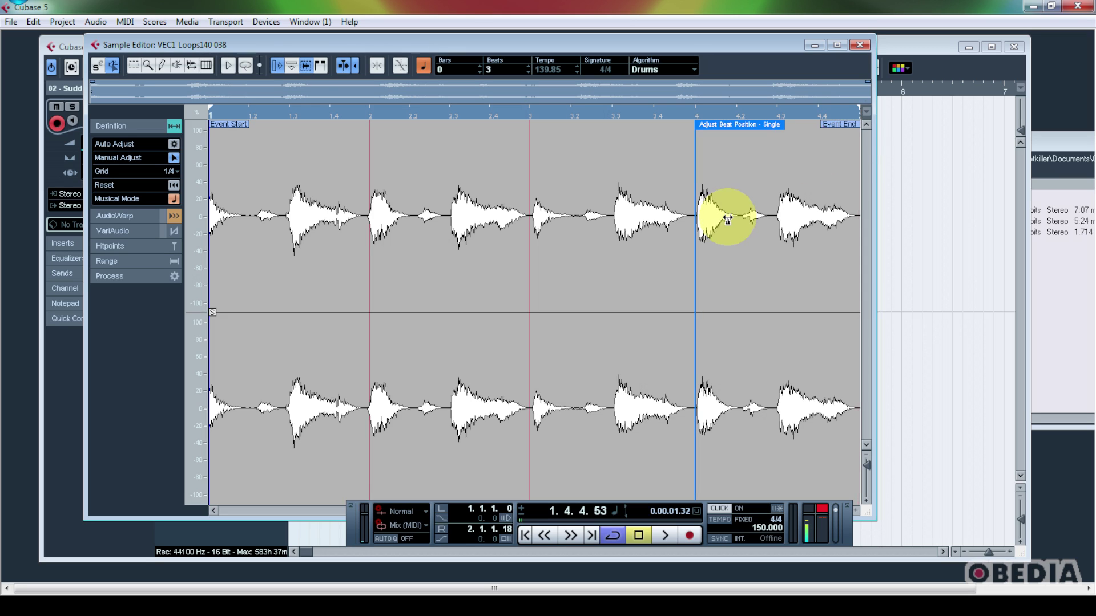
Play the loop from the start to audition it, then shift the bar 2 beat line onto its hit
{"action": "left_click", "coordinate": [524, 536]}
{"action": "key", "text": "space"}
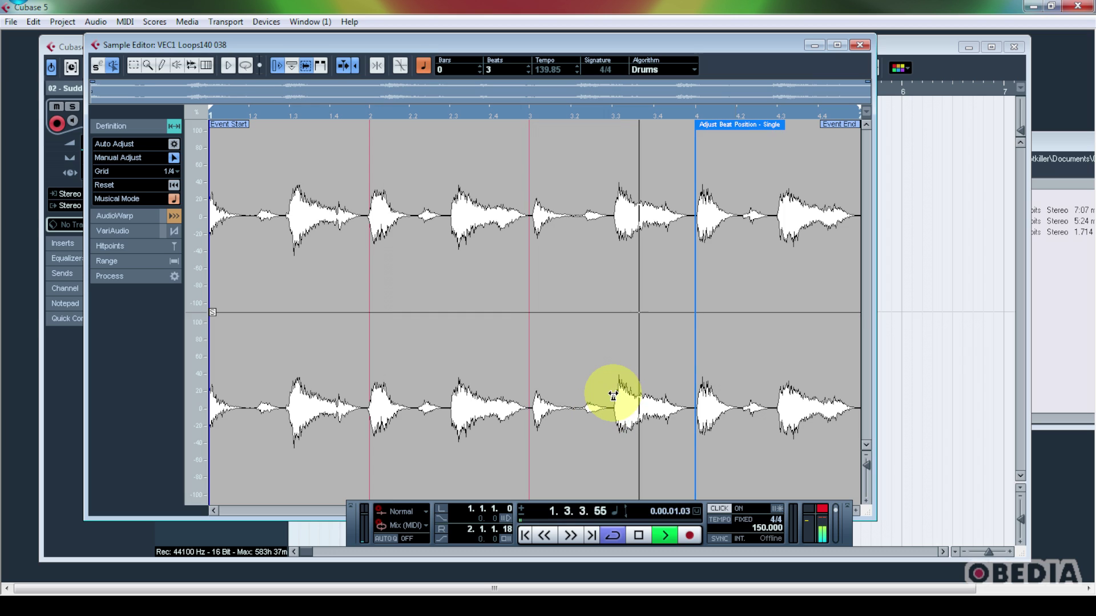
{"action": "key", "text": "space"}
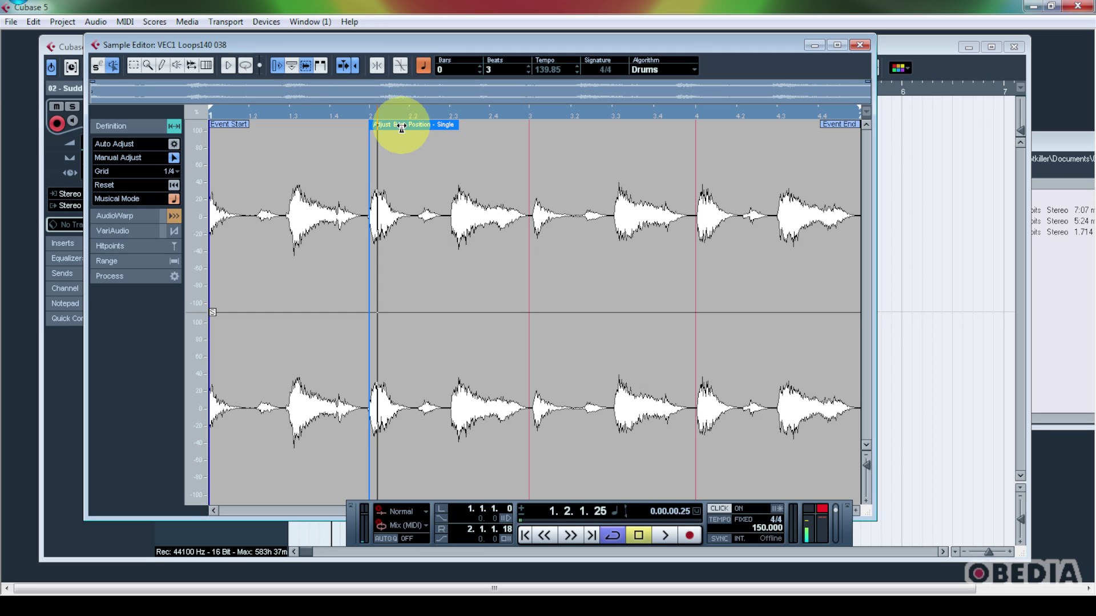
{"action": "left_click_drag", "start_coordinate": [401, 128], "coordinate": [372, 127]}
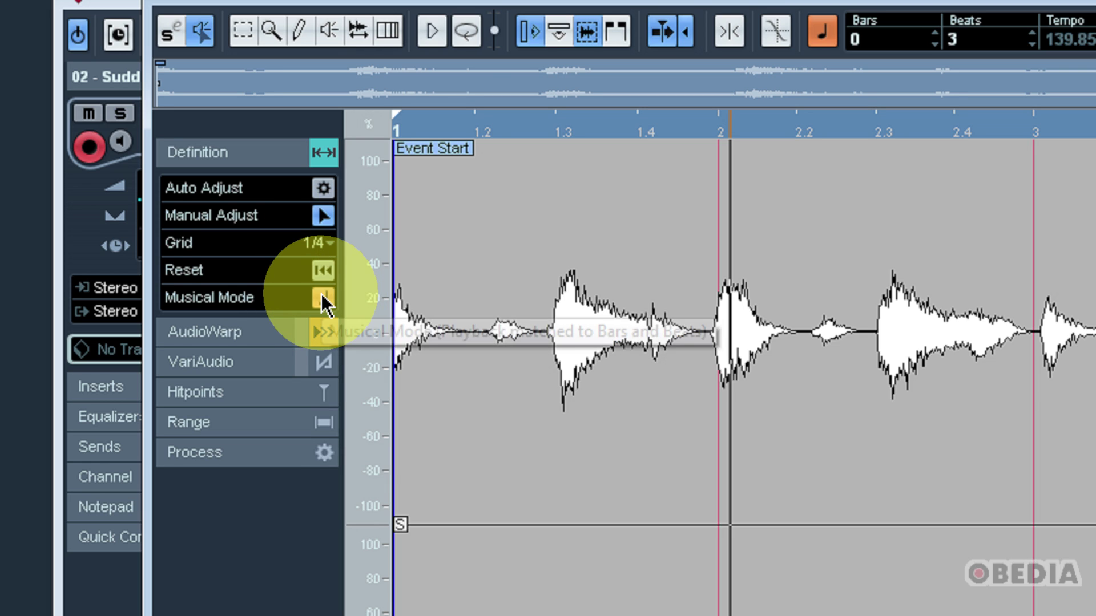
Turn on Musical Mode so the warped drum loop follows the project tempo
{"action": "left_click", "coordinate": [322, 298]}
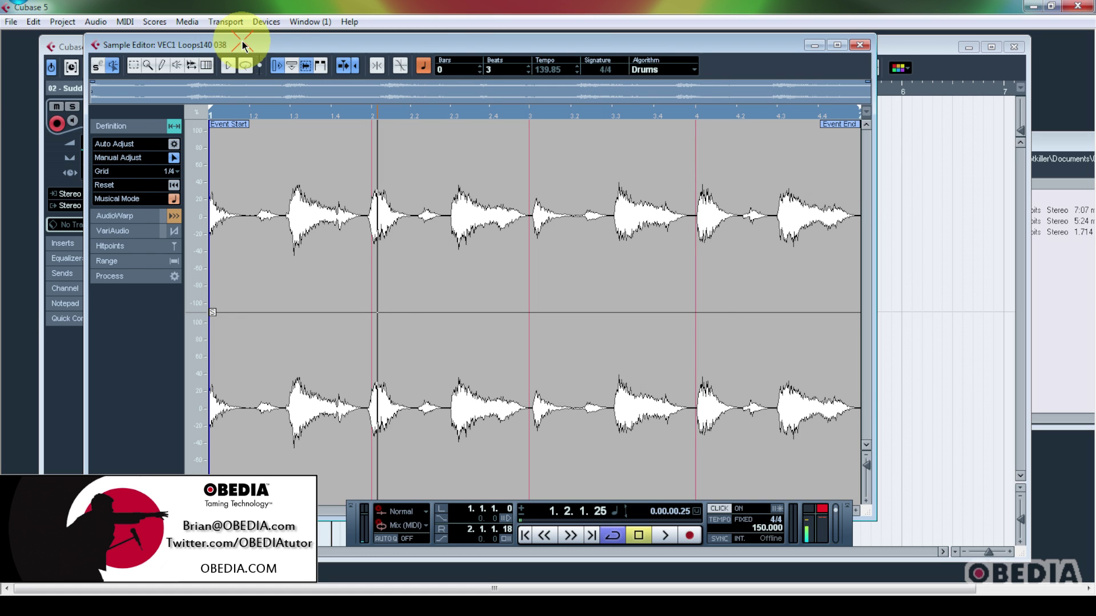
Move the Sample Editor up and right and lower the Transport panel to reveal the Inspector
{"action": "left_click_drag", "start_coordinate": [226, 49], "coordinate": [282, 47]}
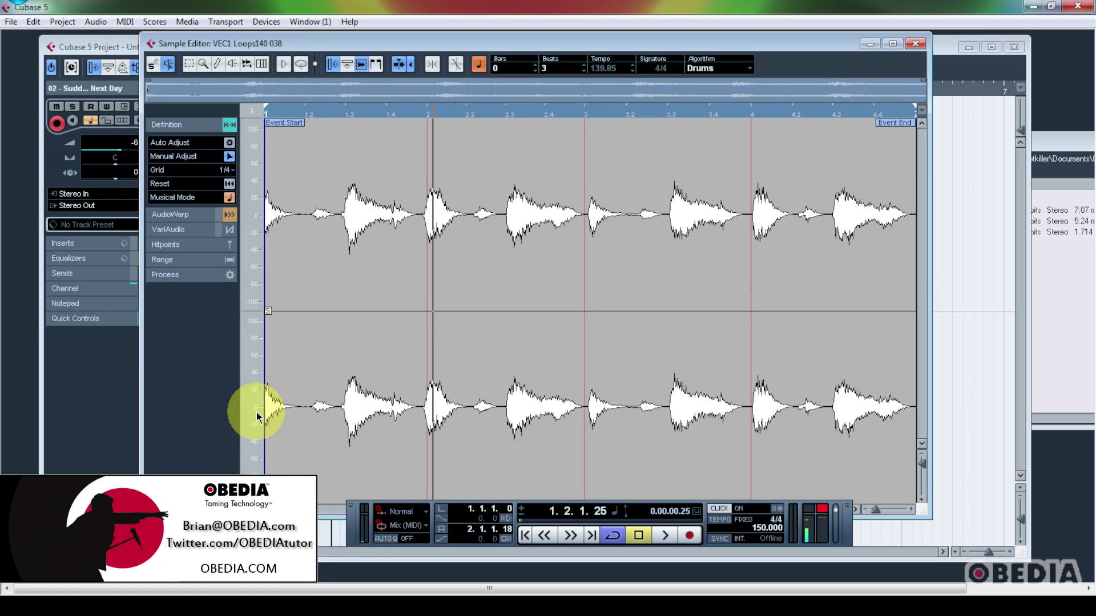
{"action": "left_click_drag", "start_coordinate": [342, 516], "coordinate": [352, 545]}
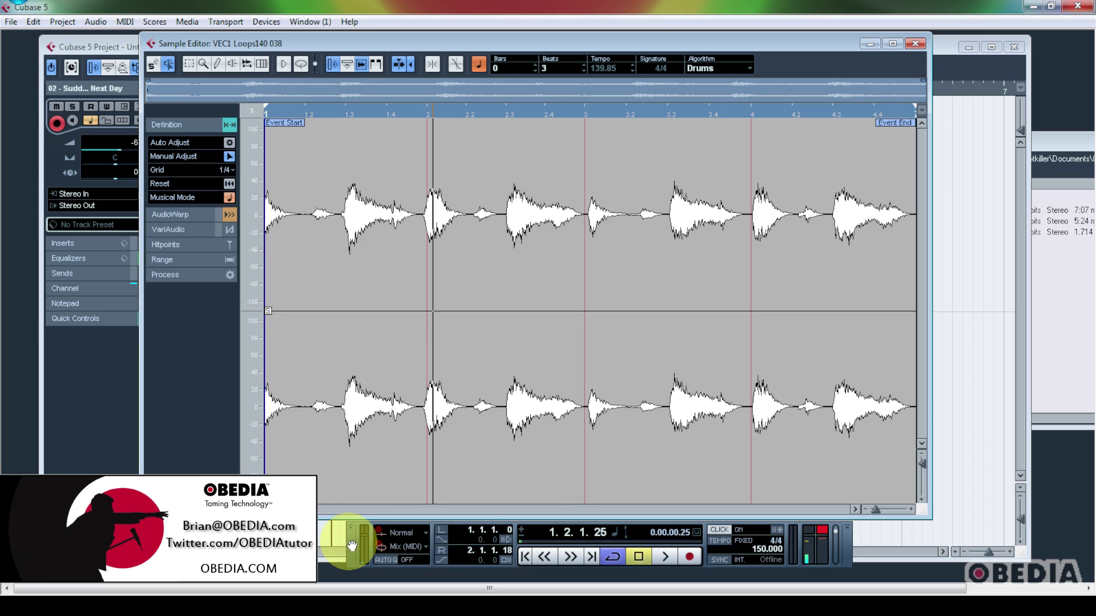